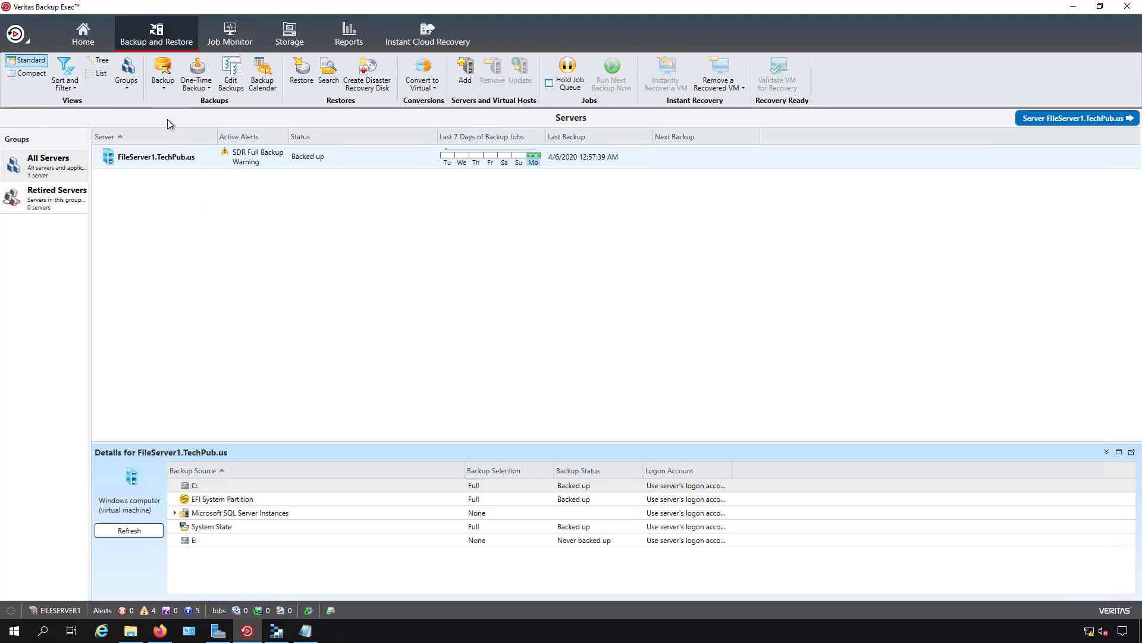
# Step: Create a new Back Up to Disk definition for FileServer1 with Full and Incremental stages
pyautogui.click(169, 84)
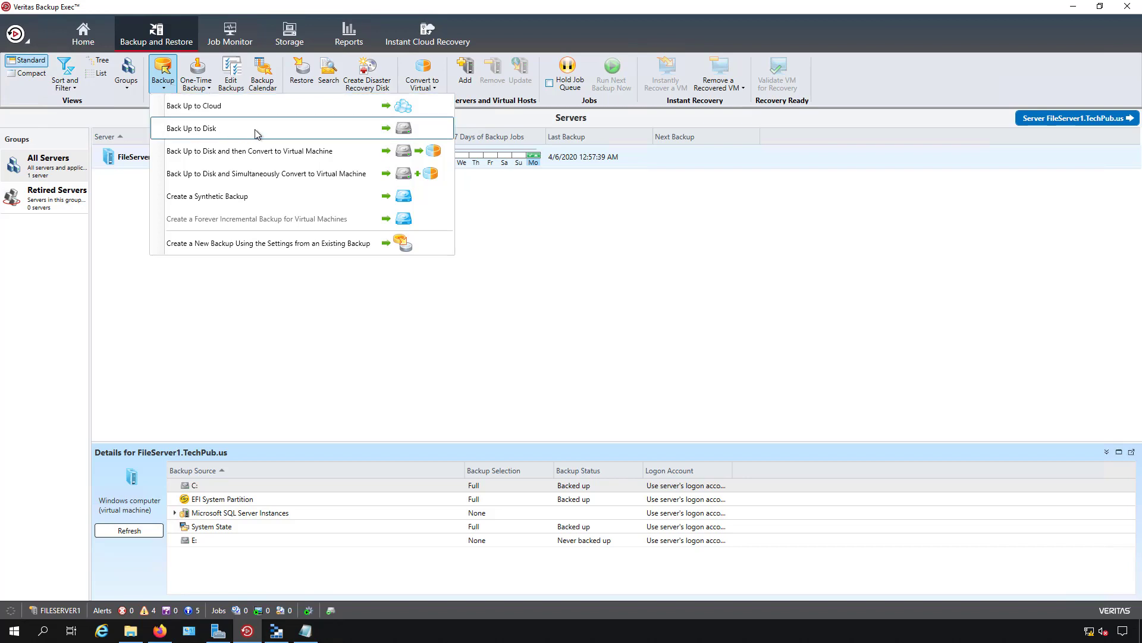
pyautogui.click(296, 129)
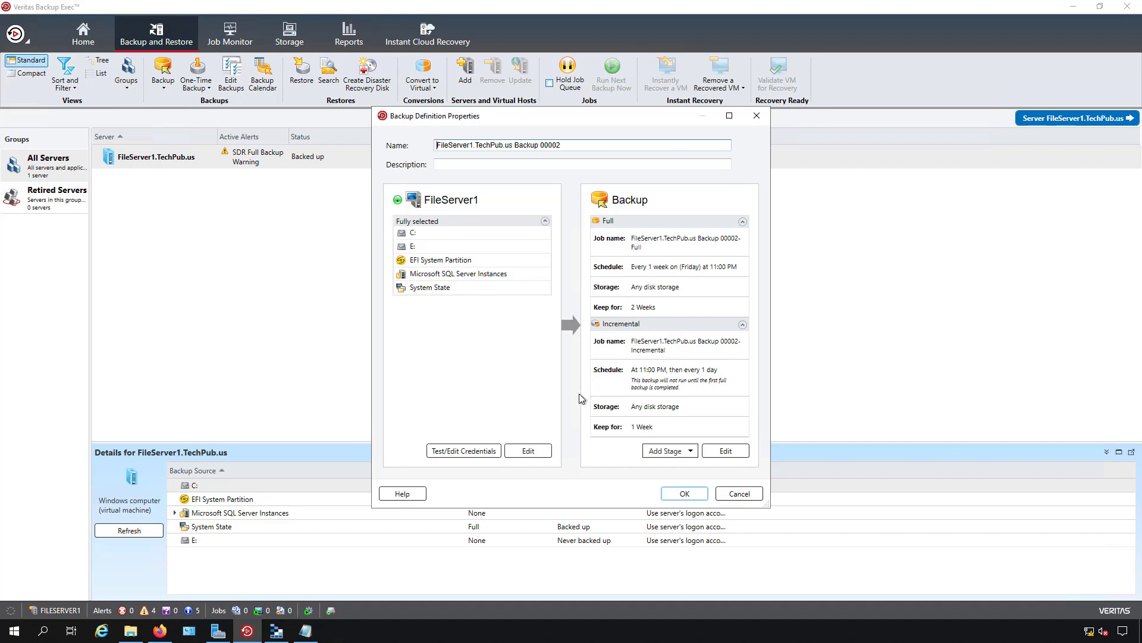
# Step: Uncheck drive E: in FileServer1's selections, keeping C: with inetpub and Program Files included
pyautogui.click(528, 451)
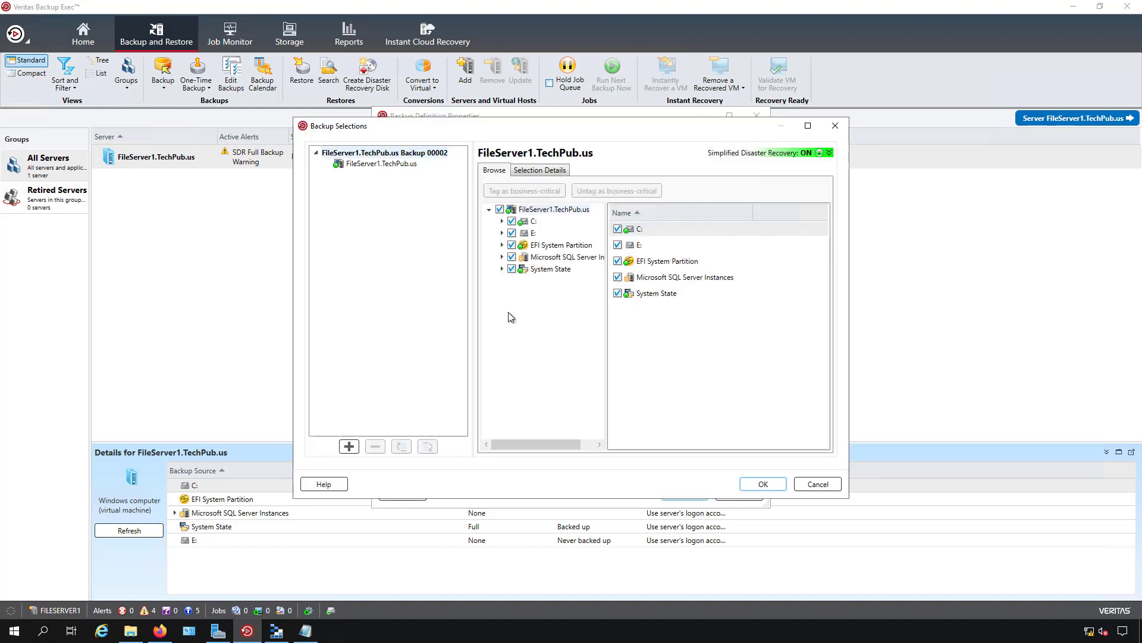
pyautogui.click(512, 233)
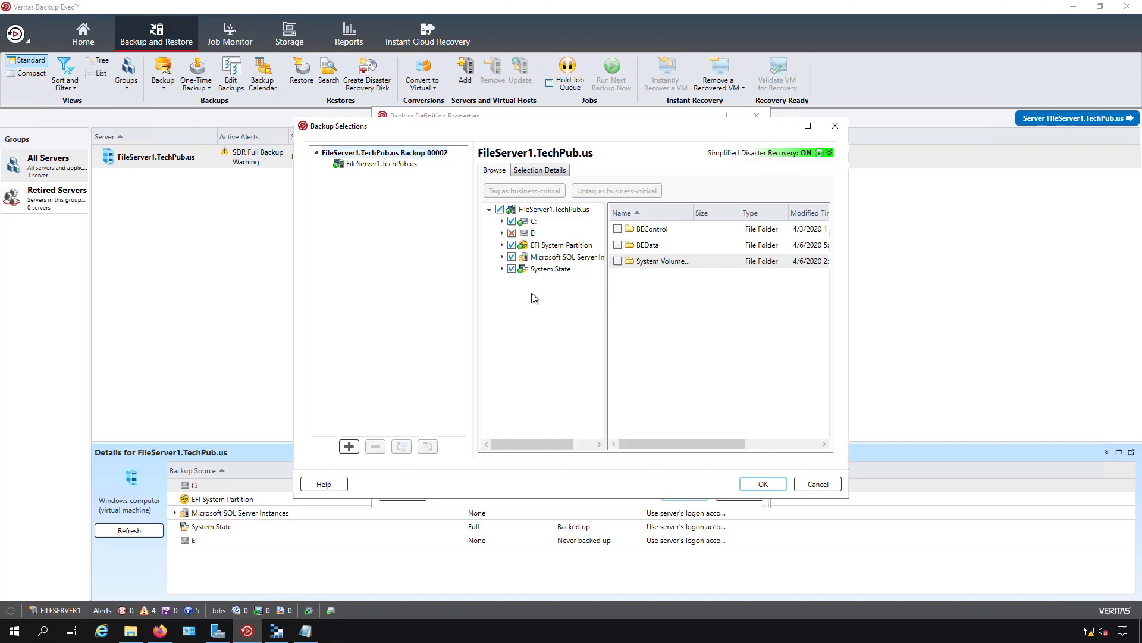
pyautogui.click(502, 220)
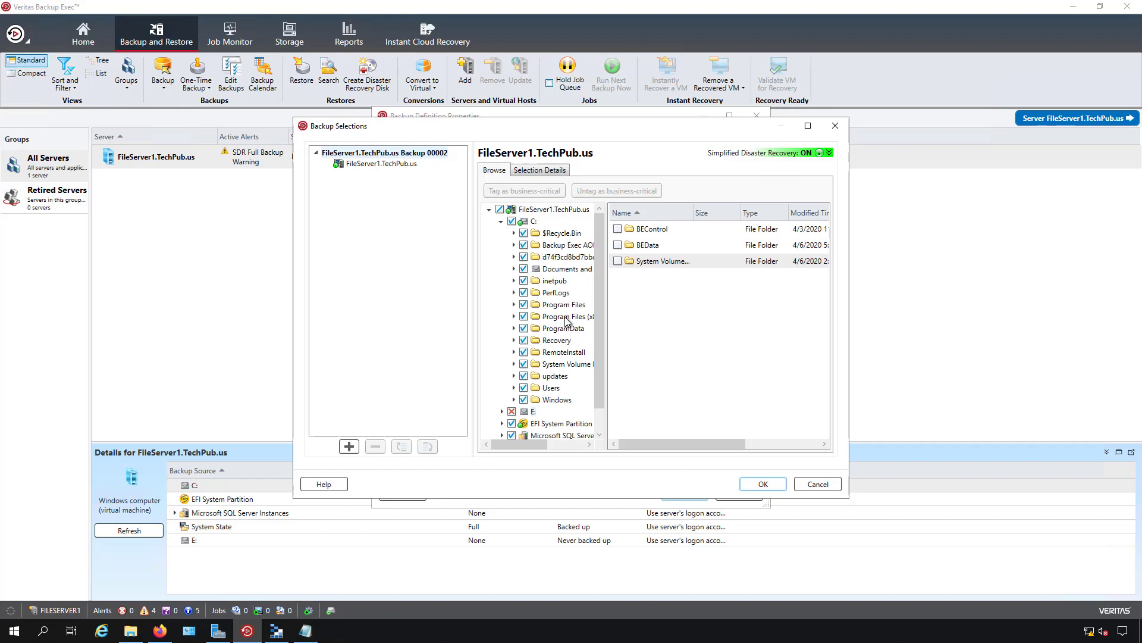
pyautogui.click(523, 281)
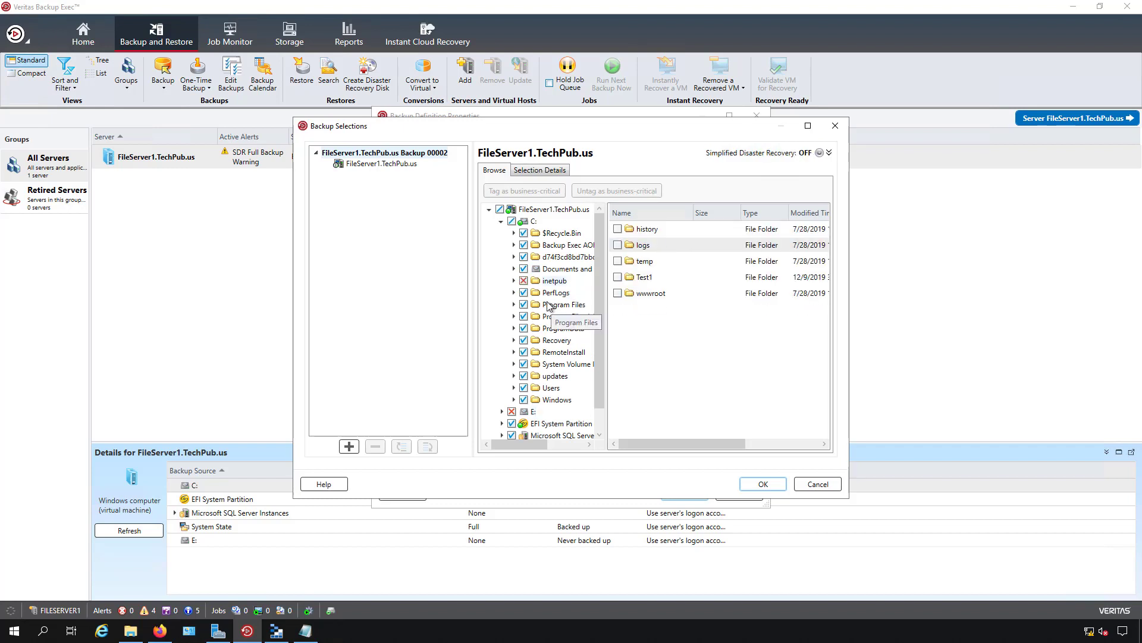
pyautogui.click(524, 280)
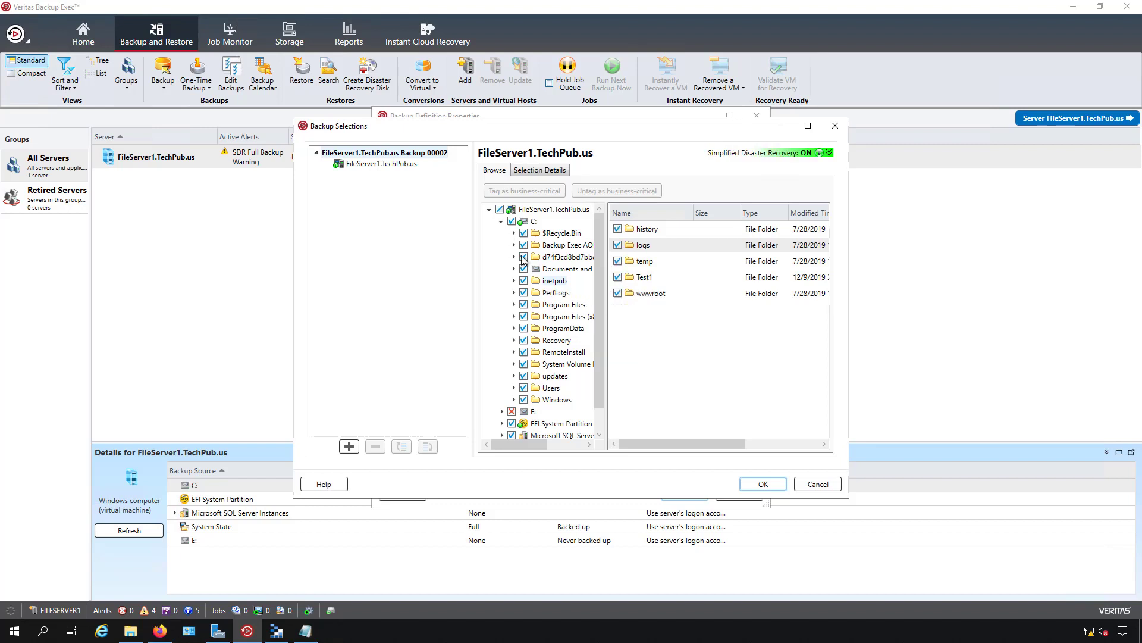
pyautogui.click(523, 305)
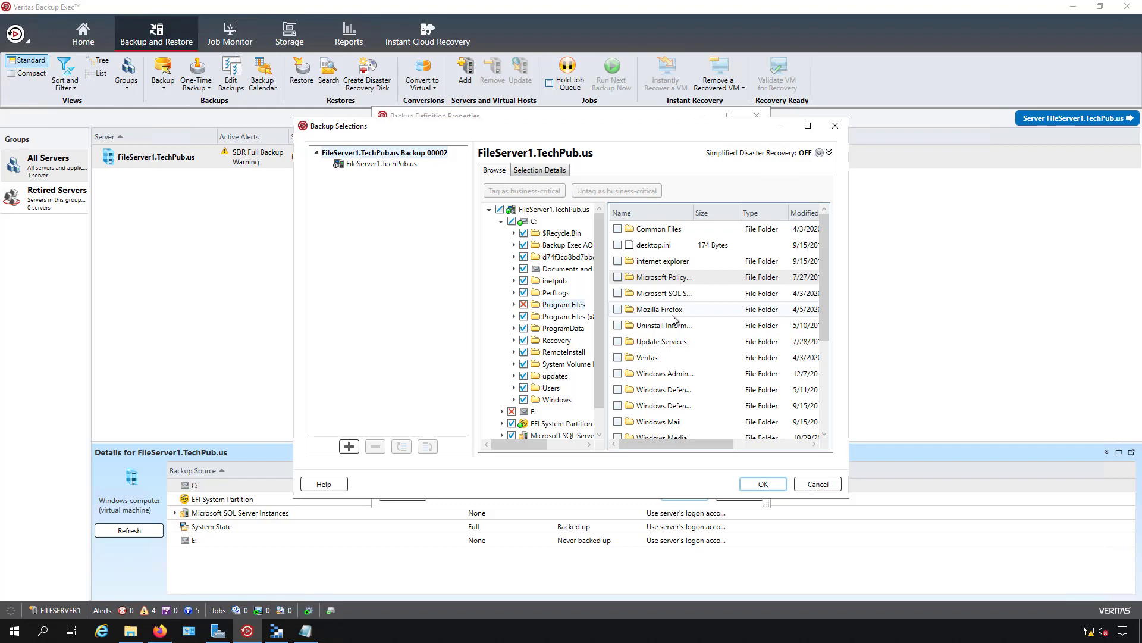
pyautogui.click(514, 305)
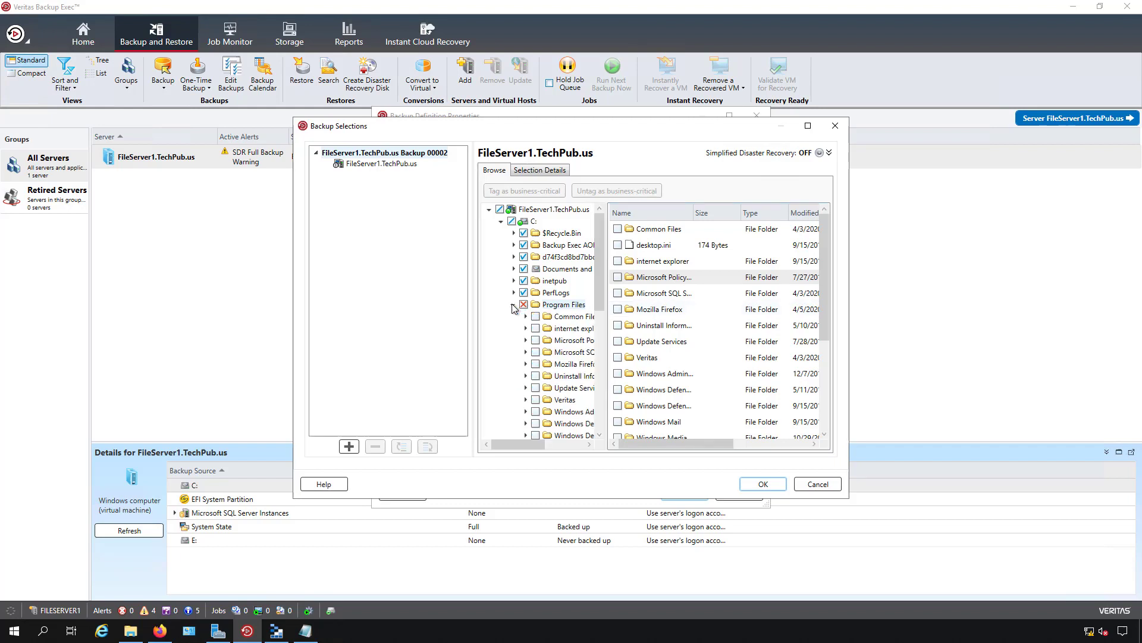
pyautogui.click(514, 305)
pyautogui.click(524, 304)
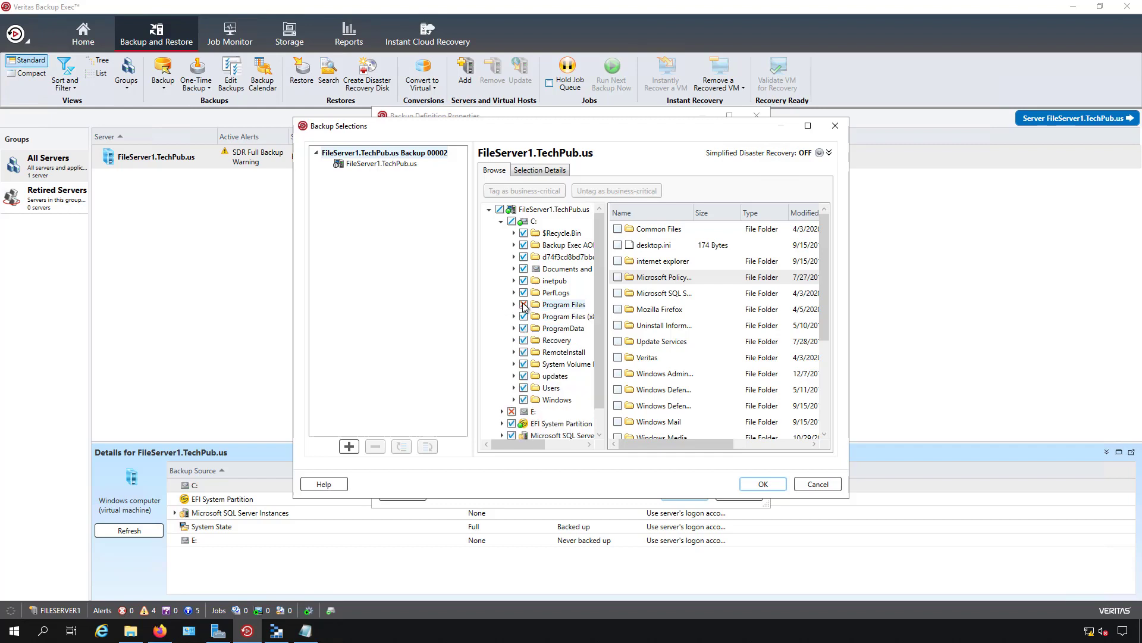
pyautogui.scroll(-1, 542, 340)
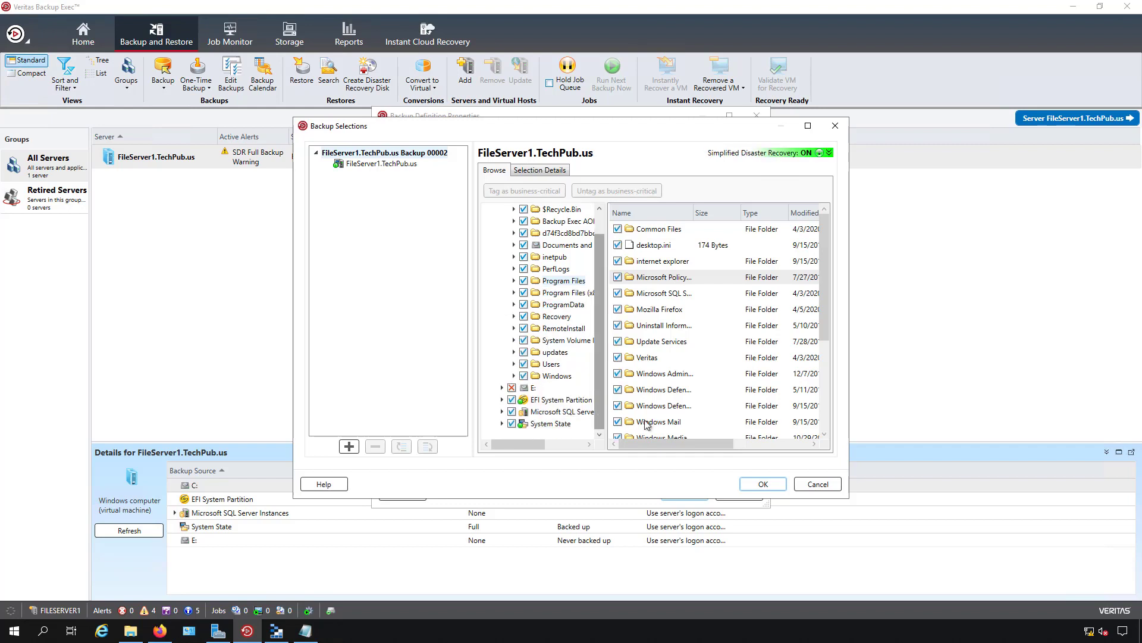
pyautogui.click(764, 485)
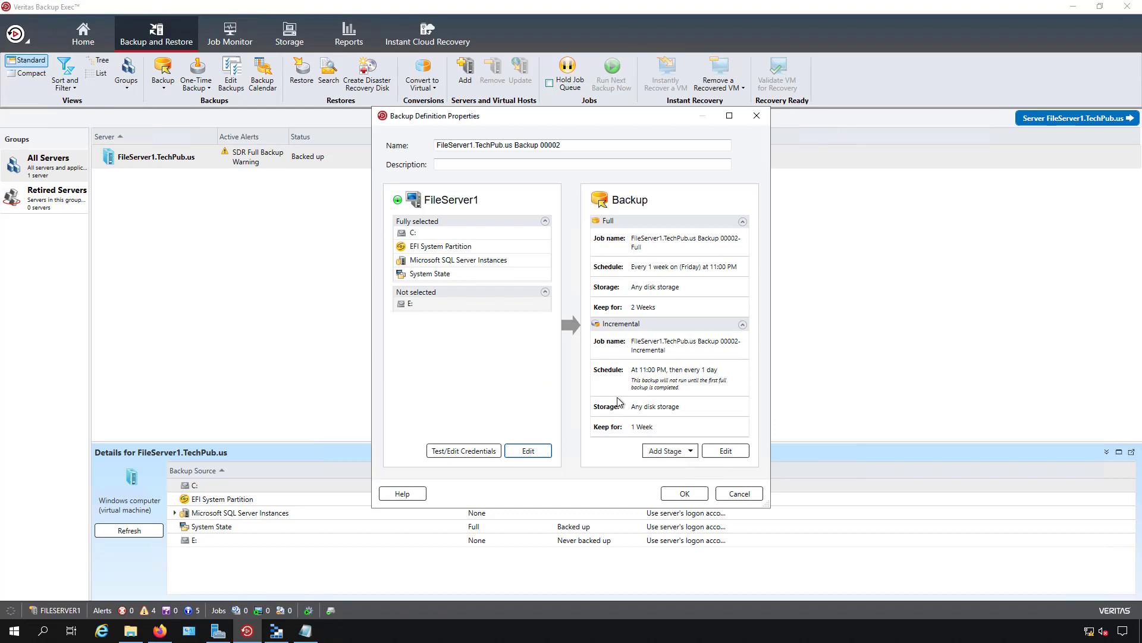
pyautogui.click(464, 450)
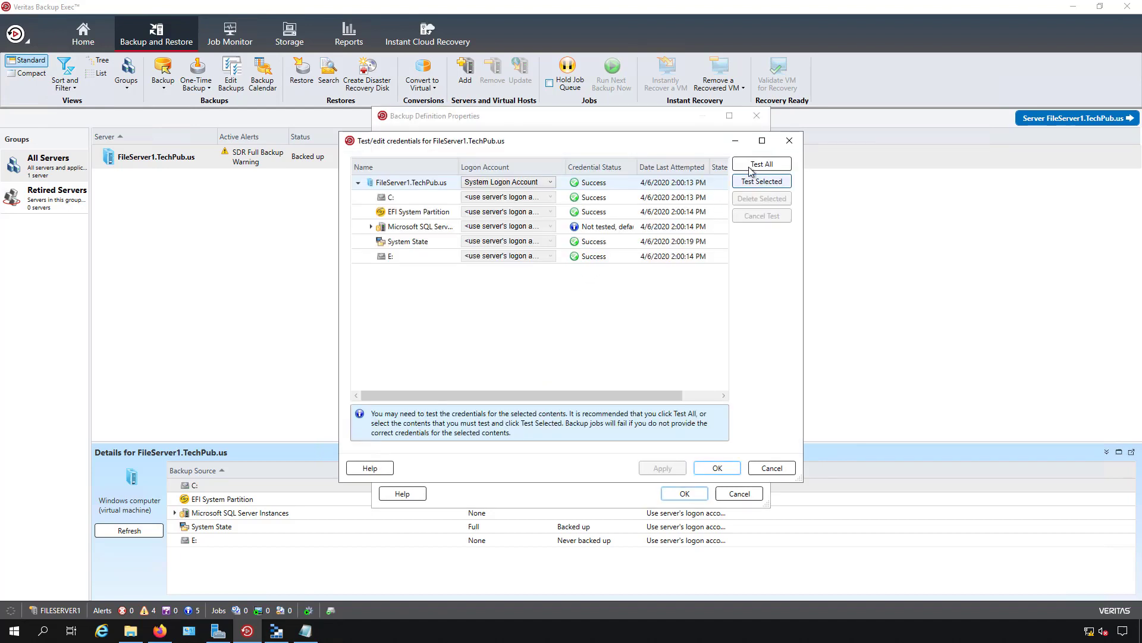
pyautogui.click(754, 167)
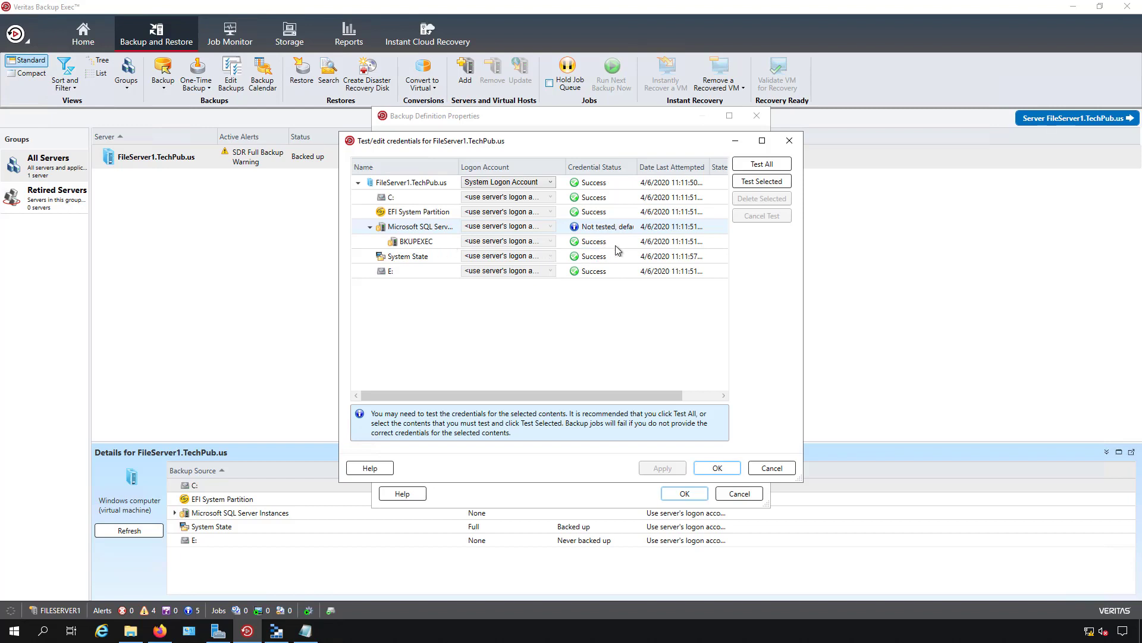
pyautogui.click(708, 467)
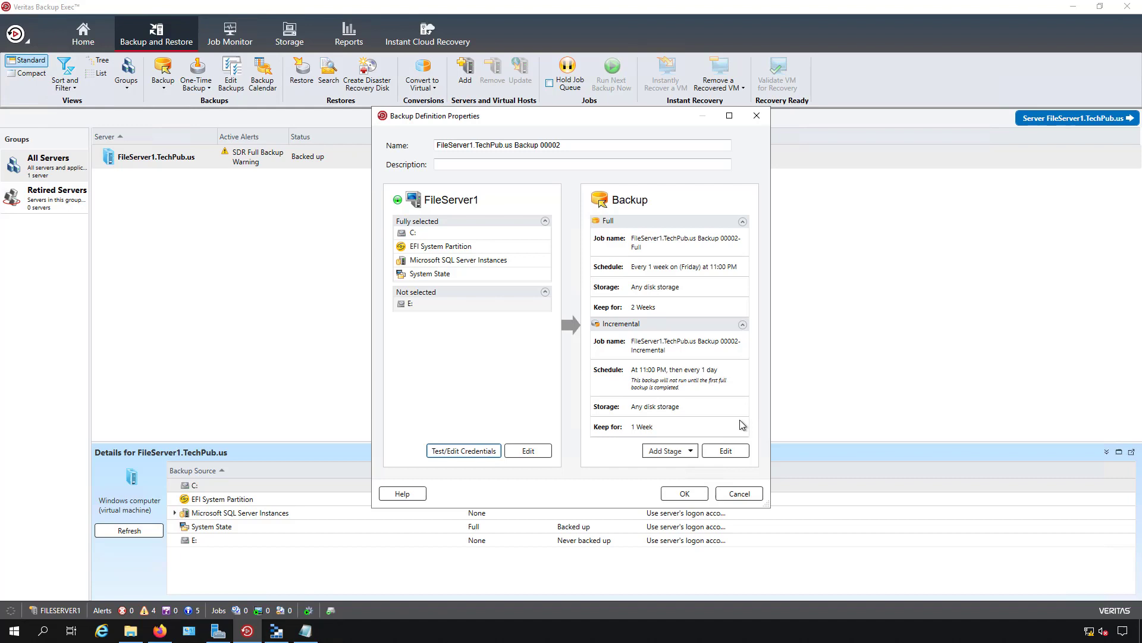
# Step: Set the full backup to recur every 2 weeks on Friday at 11:00 PM, starting 4/10/2020
pyautogui.click(731, 450)
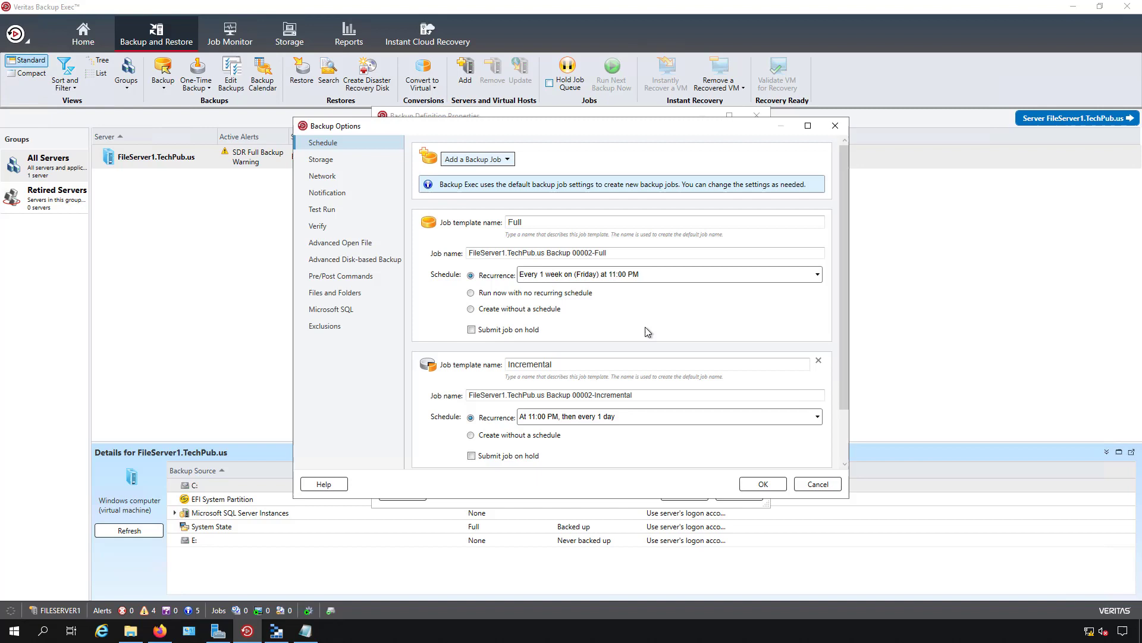
pyautogui.click(663, 276)
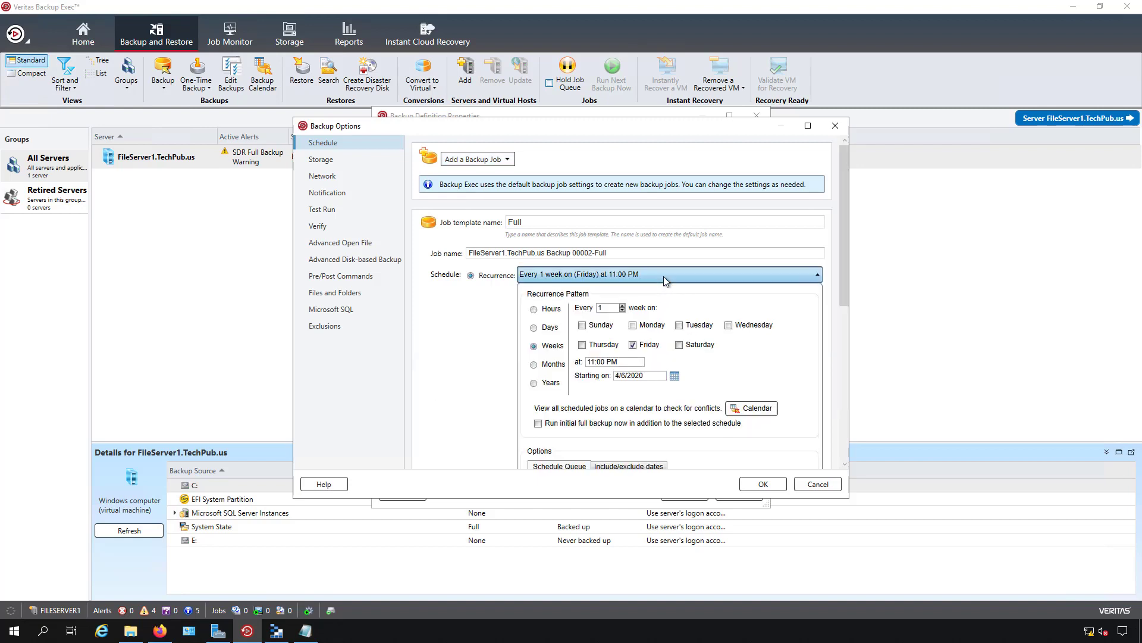
pyautogui.click(622, 306)
pyautogui.click(675, 376)
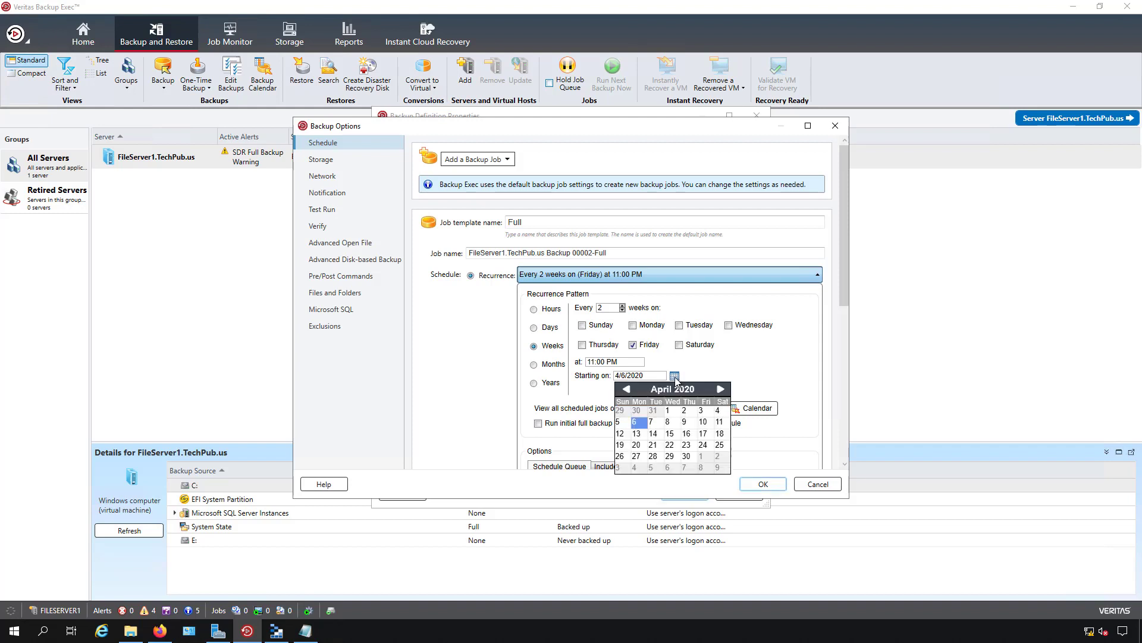
pyautogui.click(703, 423)
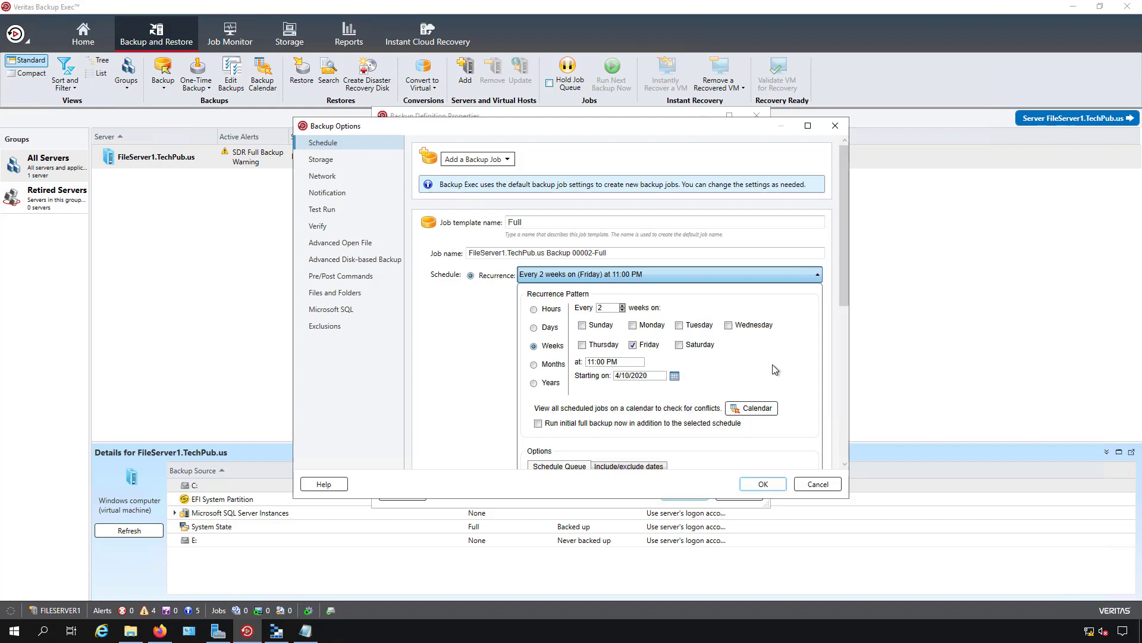
pyautogui.click(763, 484)
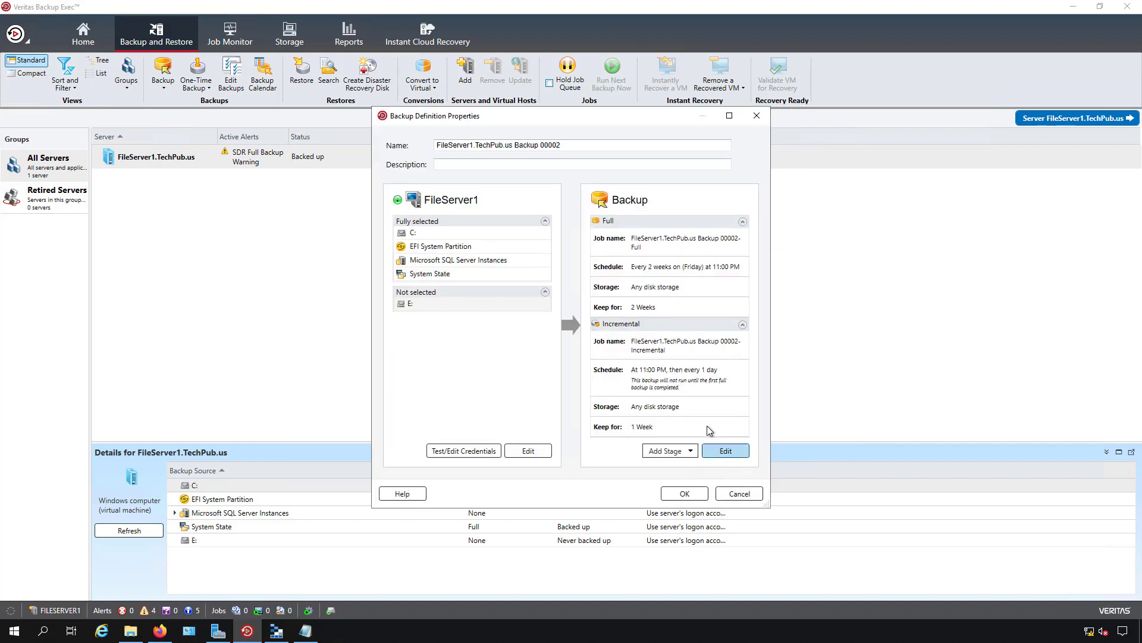
# Step: Set the incremental recurrence to every weekday at 11:00 PM, starting April 13, 2020
pyautogui.click(689, 364)
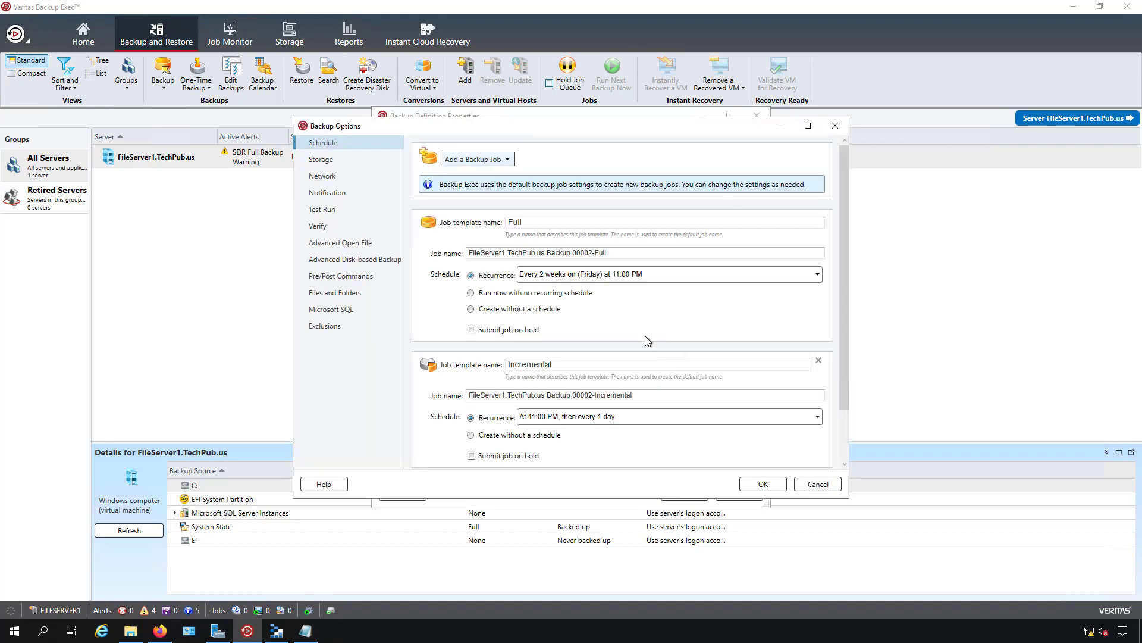
pyautogui.click(609, 417)
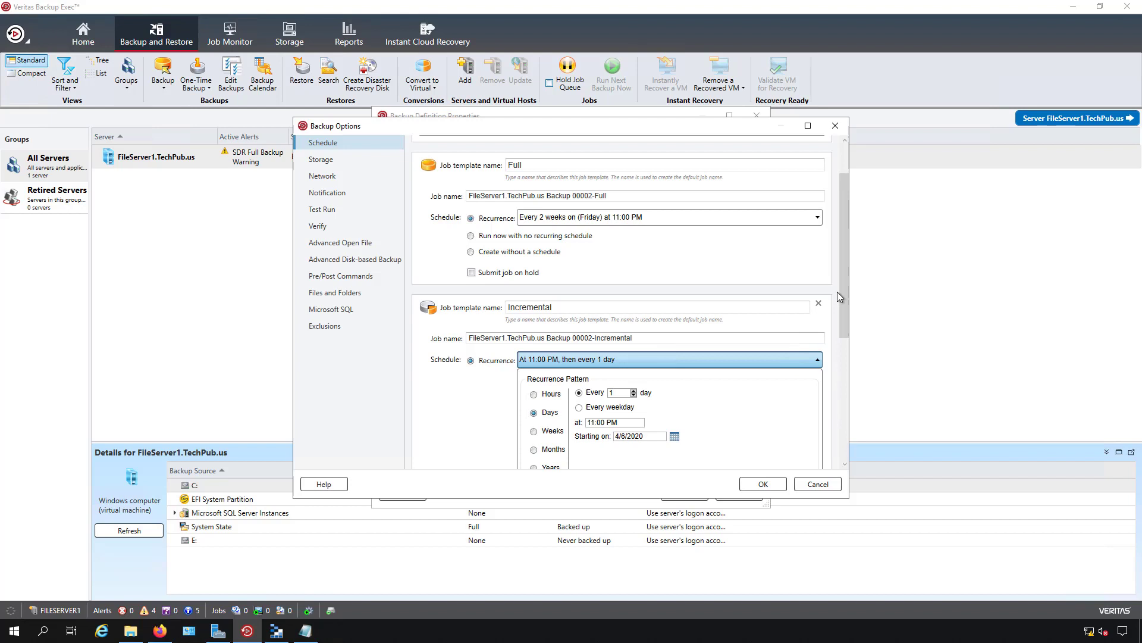
pyautogui.moveTo(839, 296); pyautogui.dragTo(837, 380)
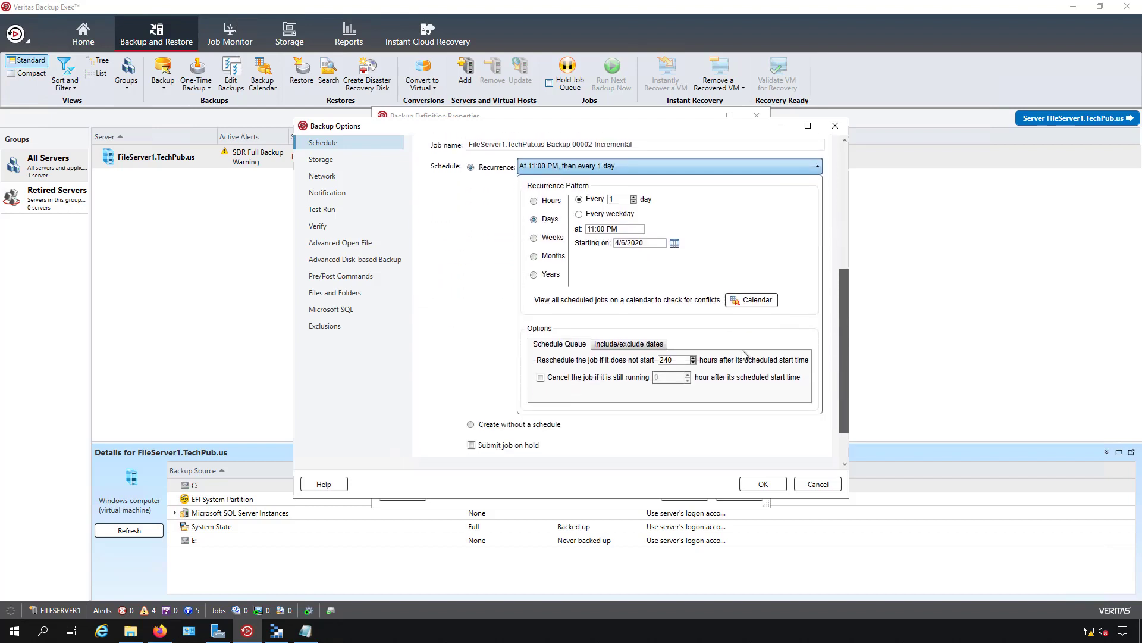
pyautogui.moveTo(743, 354); pyautogui.dragTo(573, 304)
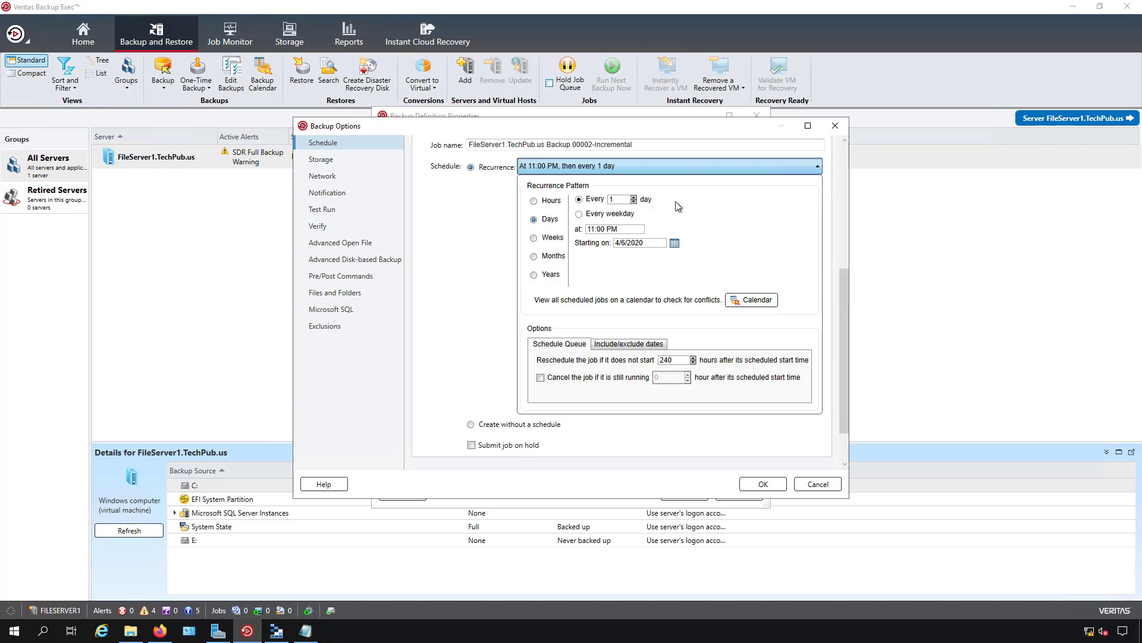
pyautogui.click(579, 214)
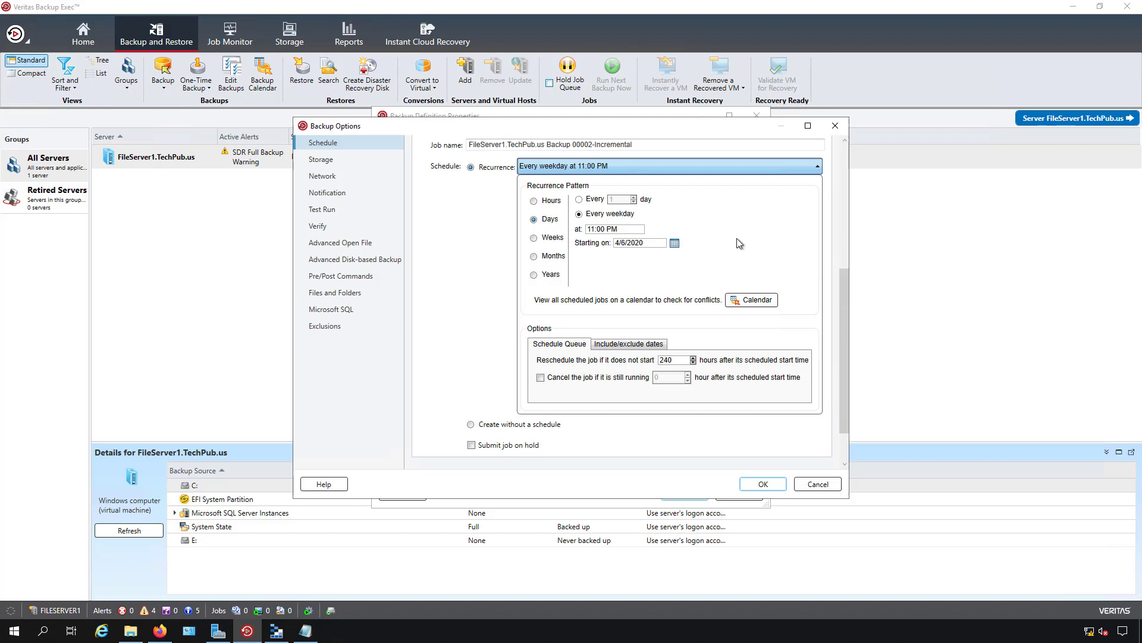
pyautogui.click(674, 242)
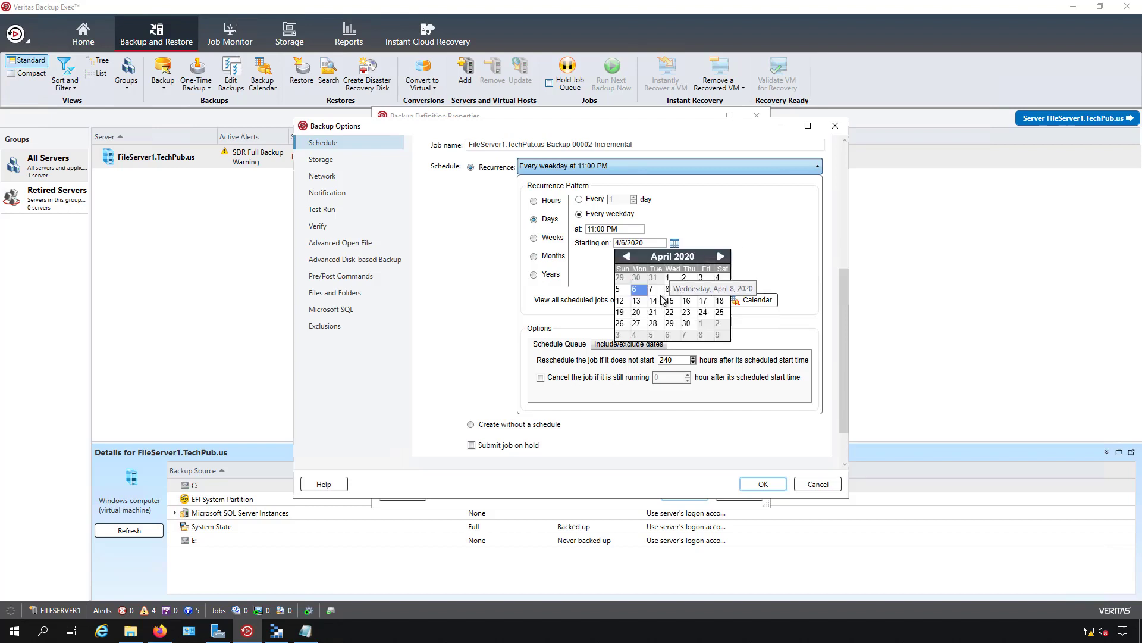
pyautogui.click(638, 301)
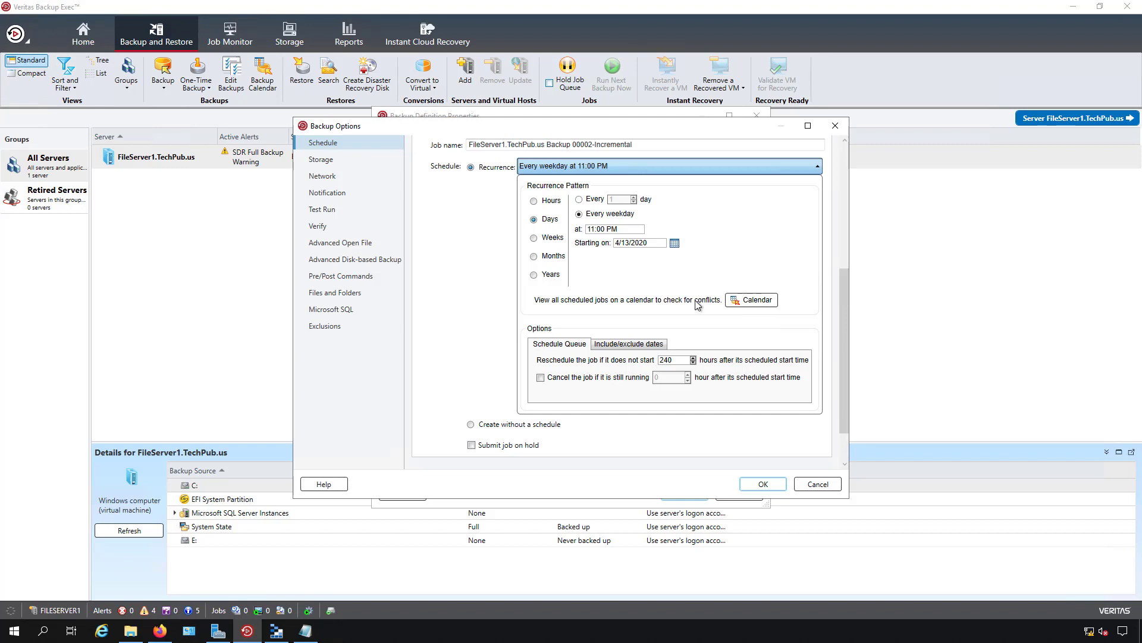
# Step: Set retention to 6 weeks for incremental and 10 weeks for full backups, on Any disk storage
pyautogui.click(327, 165)
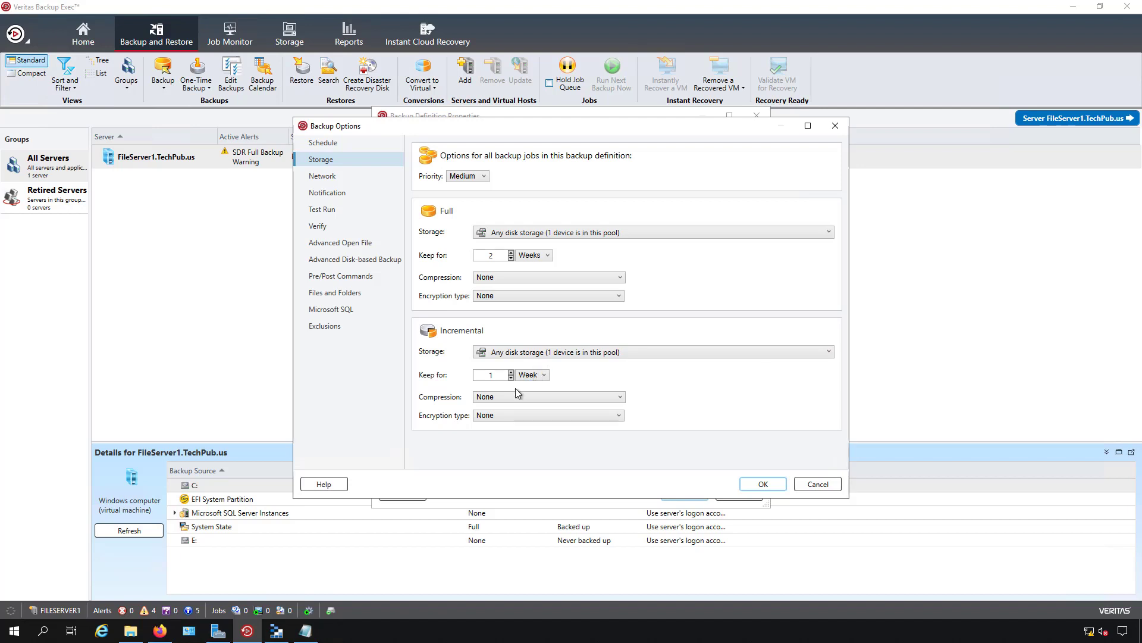
pyautogui.doubleClick(475, 376)
pyautogui.write('6')
pyautogui.click(512, 253)
pyautogui.click(511, 252)
pyautogui.click(669, 233)
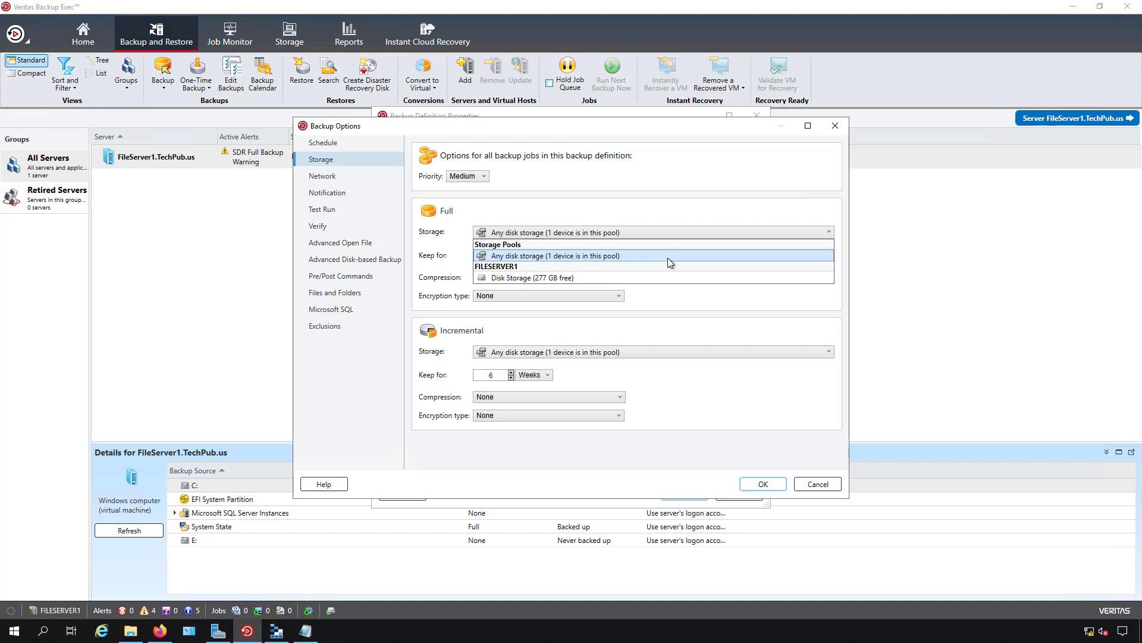
pyautogui.click(667, 258)
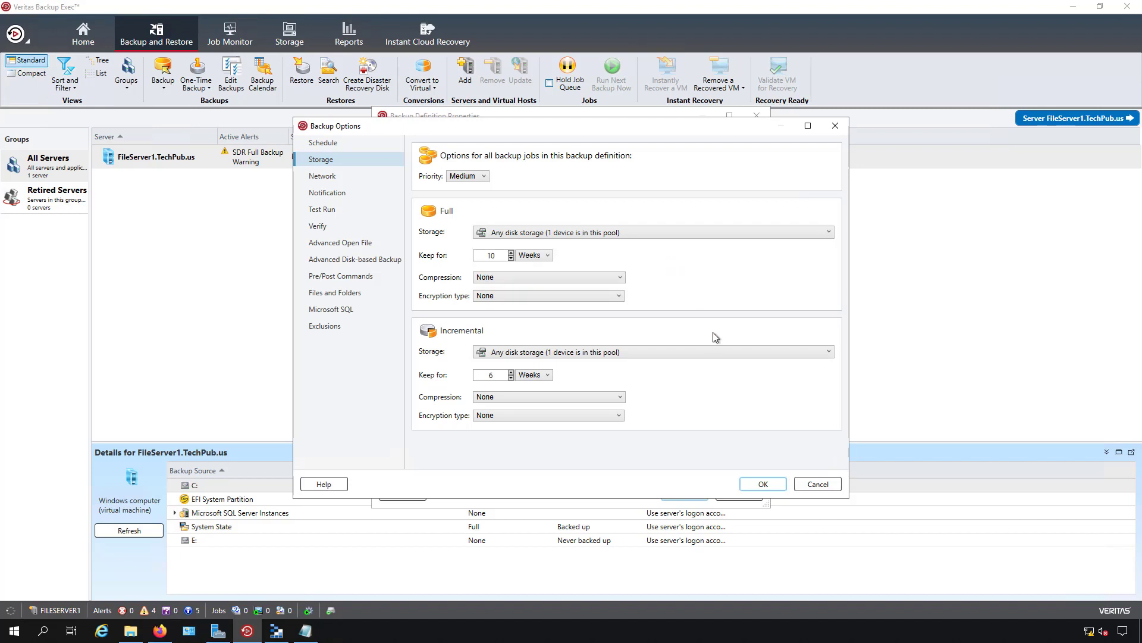
pyautogui.click(319, 176)
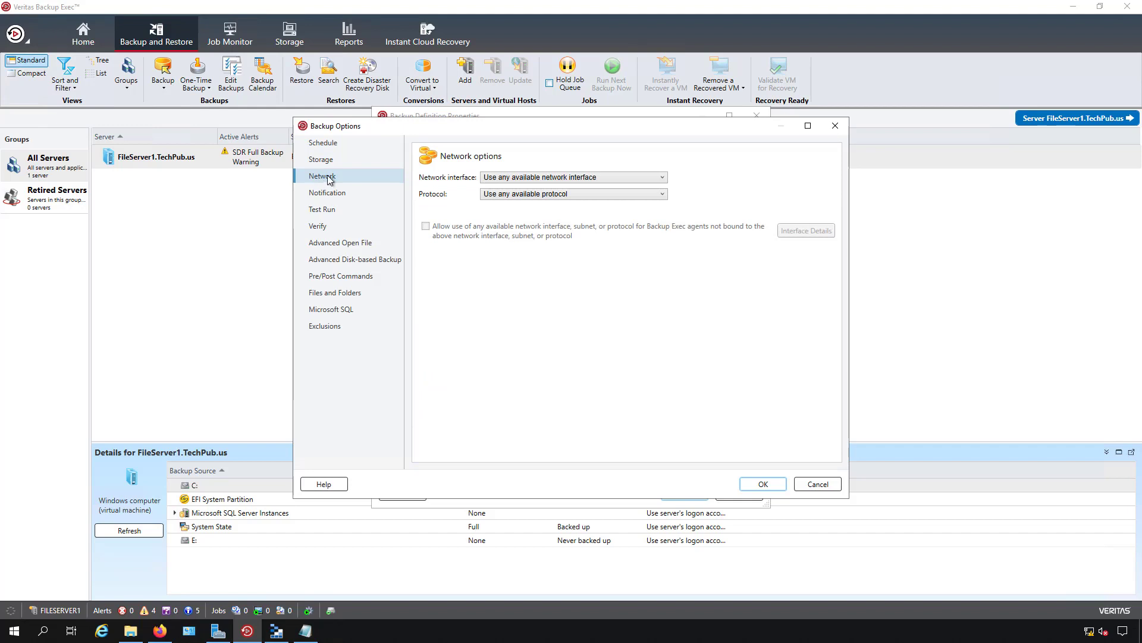
# Step: Keep the default network interface and protocol settings
pyautogui.click(606, 178)
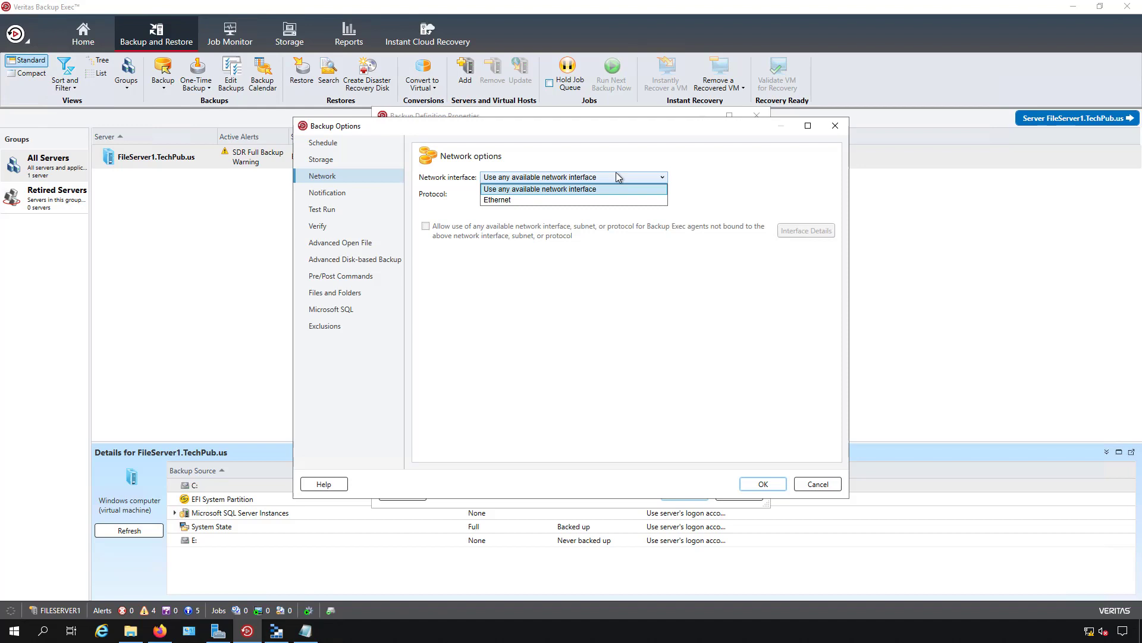
pyautogui.click(754, 178)
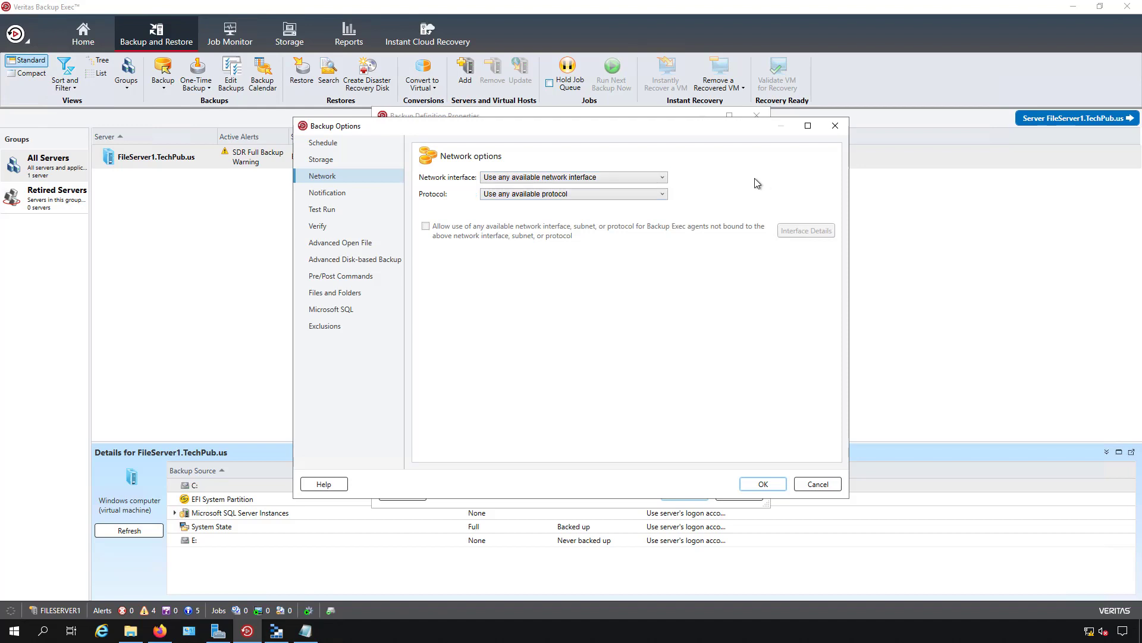
pyautogui.click(626, 196)
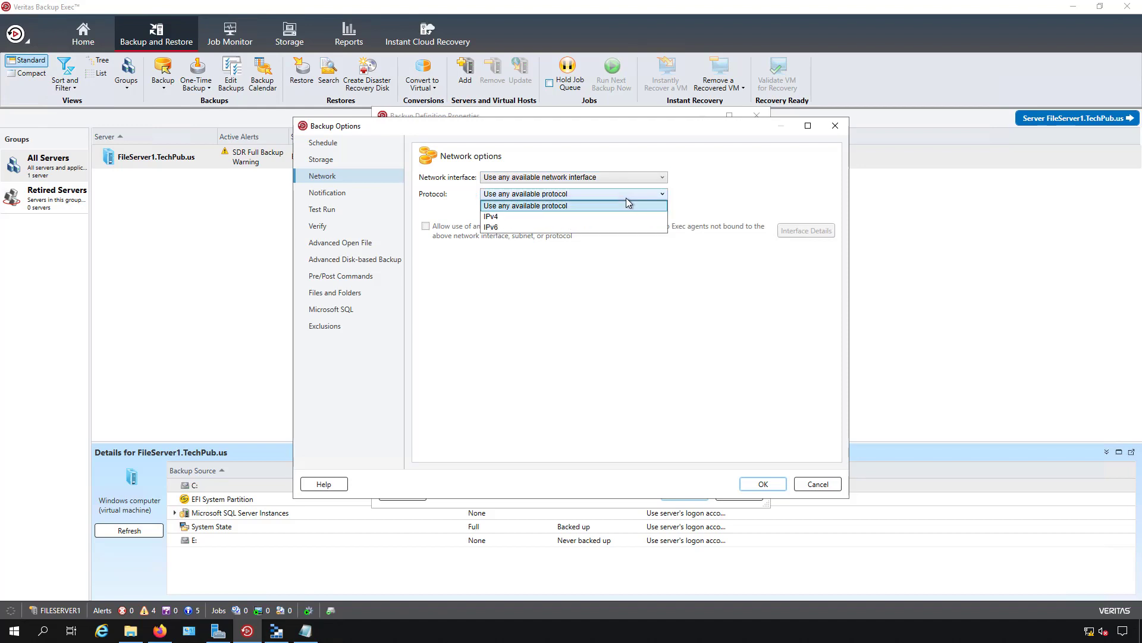
pyautogui.click(717, 192)
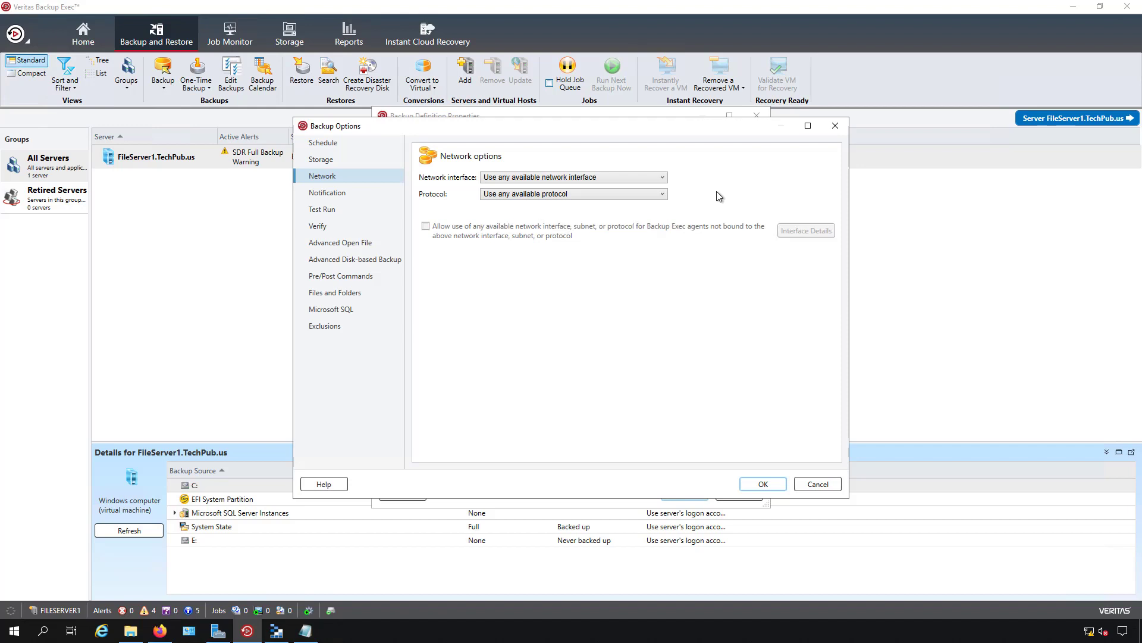
# Step: Leave the full backup's notification recipient list empty without adding anyone
pyautogui.click(325, 193)
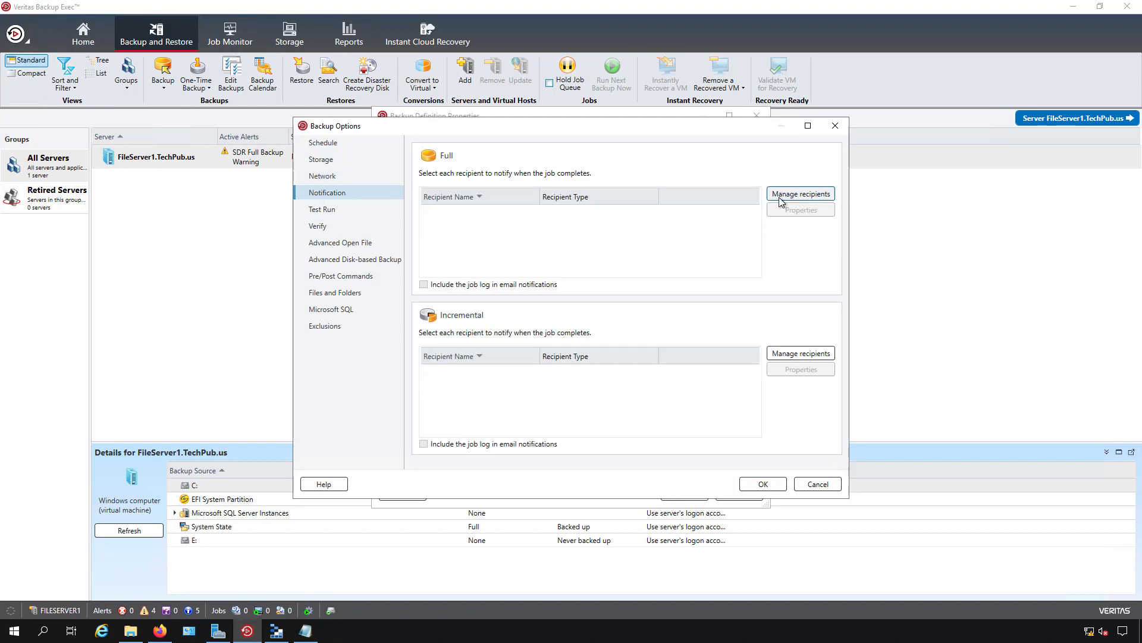
pyautogui.click(800, 193)
pyautogui.click(690, 247)
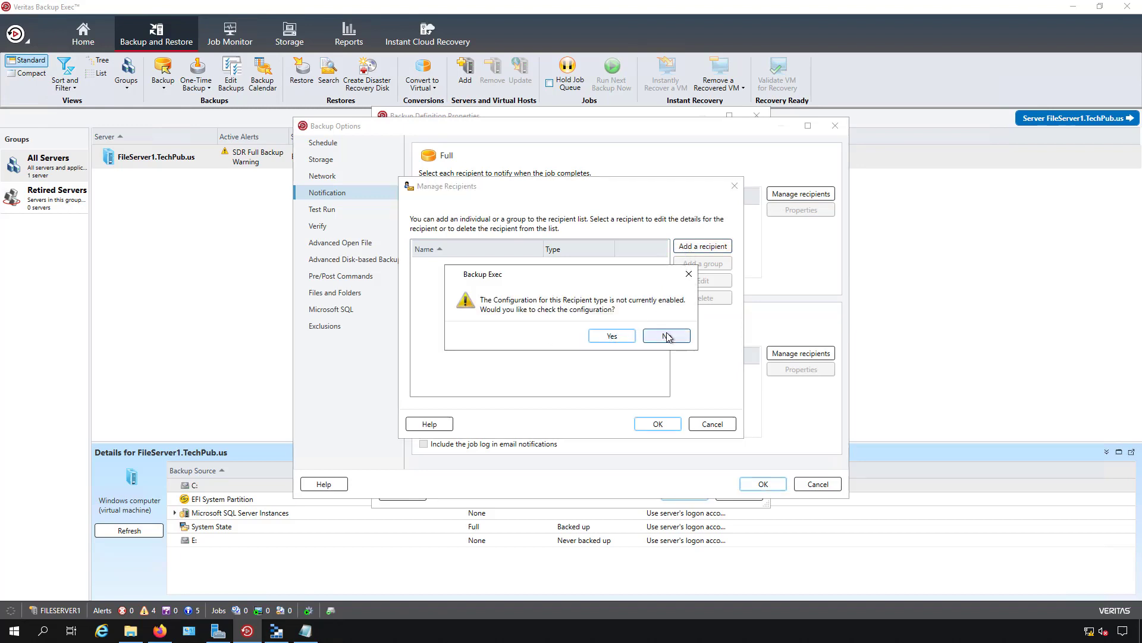
pyautogui.click(667, 335)
pyautogui.click(708, 425)
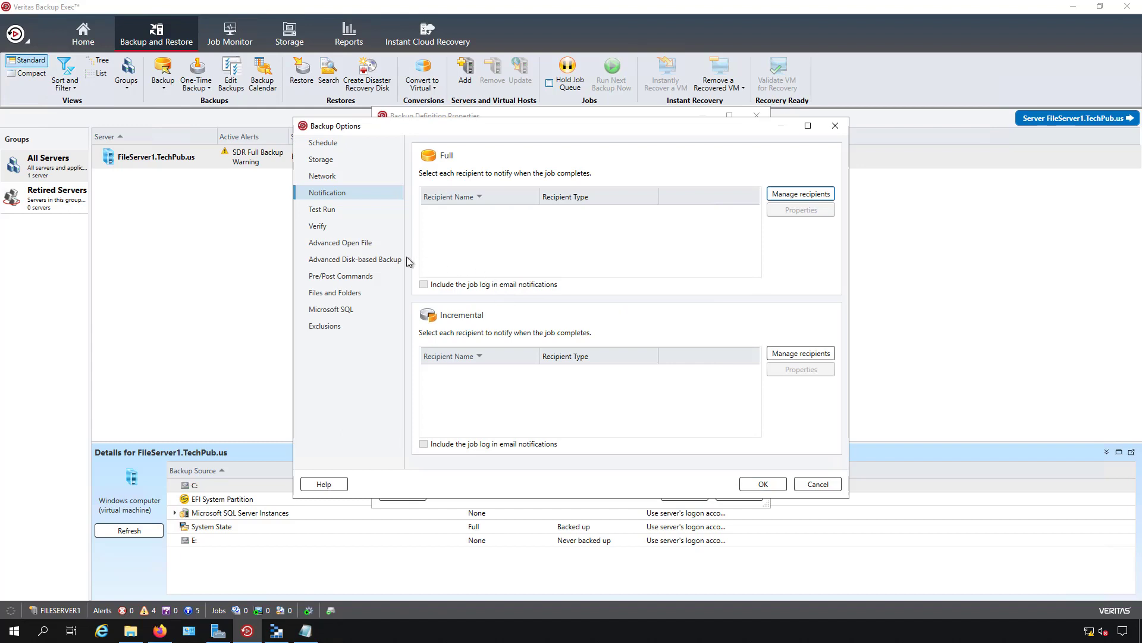
# Step: Keep test run disabled and choose 'Do not verify data for this job' for the full backup
pyautogui.click(326, 212)
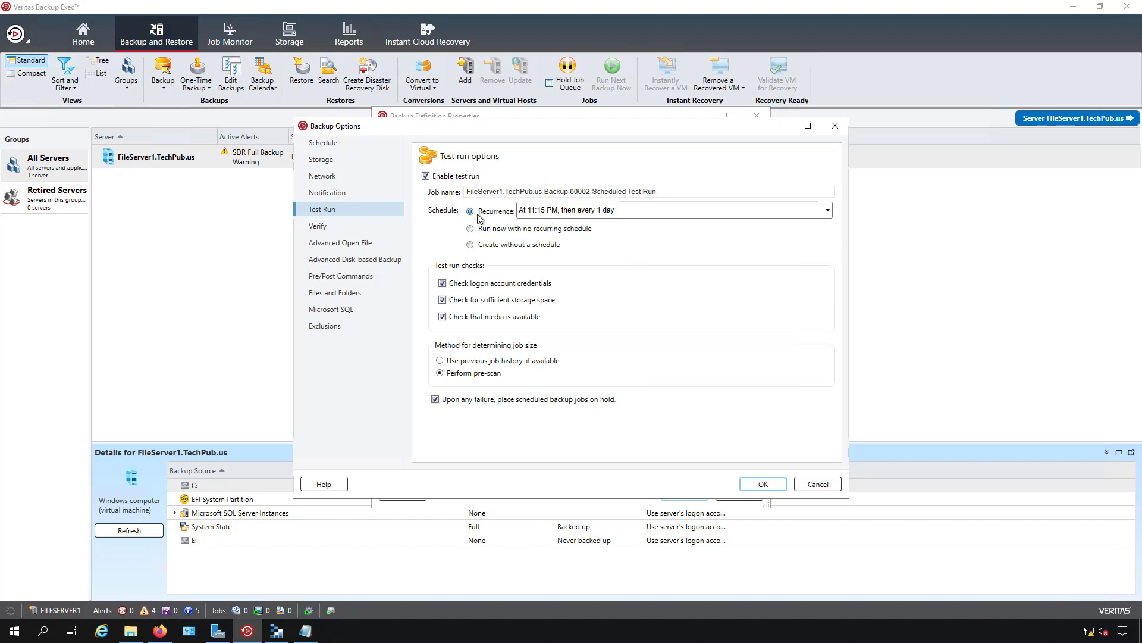
pyautogui.click(426, 177)
pyautogui.click(318, 228)
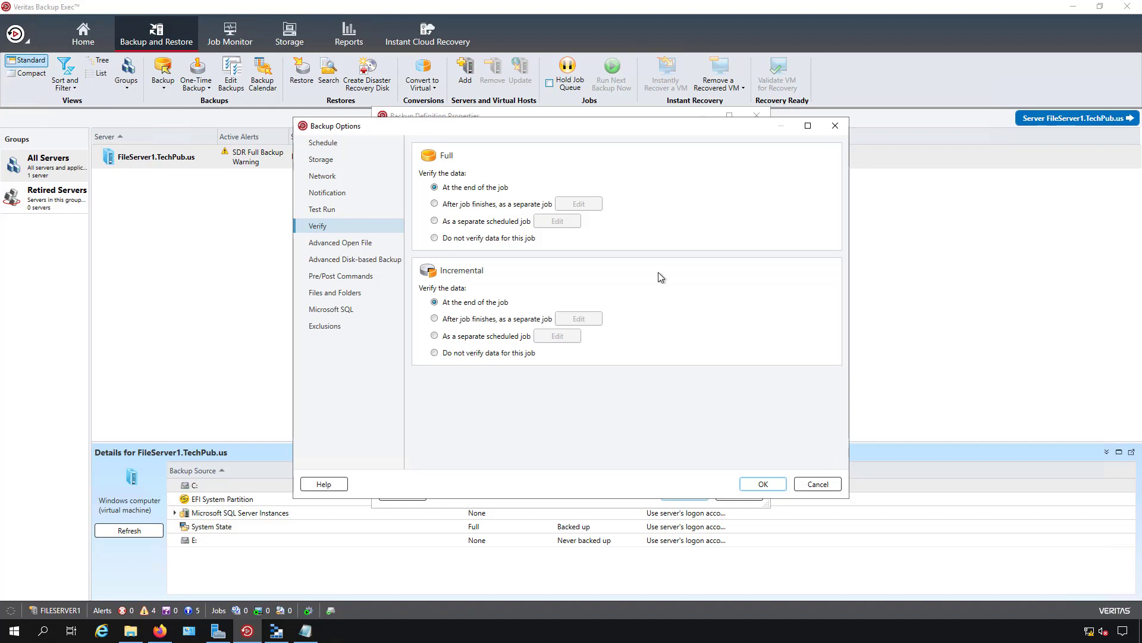
pyautogui.click(494, 238)
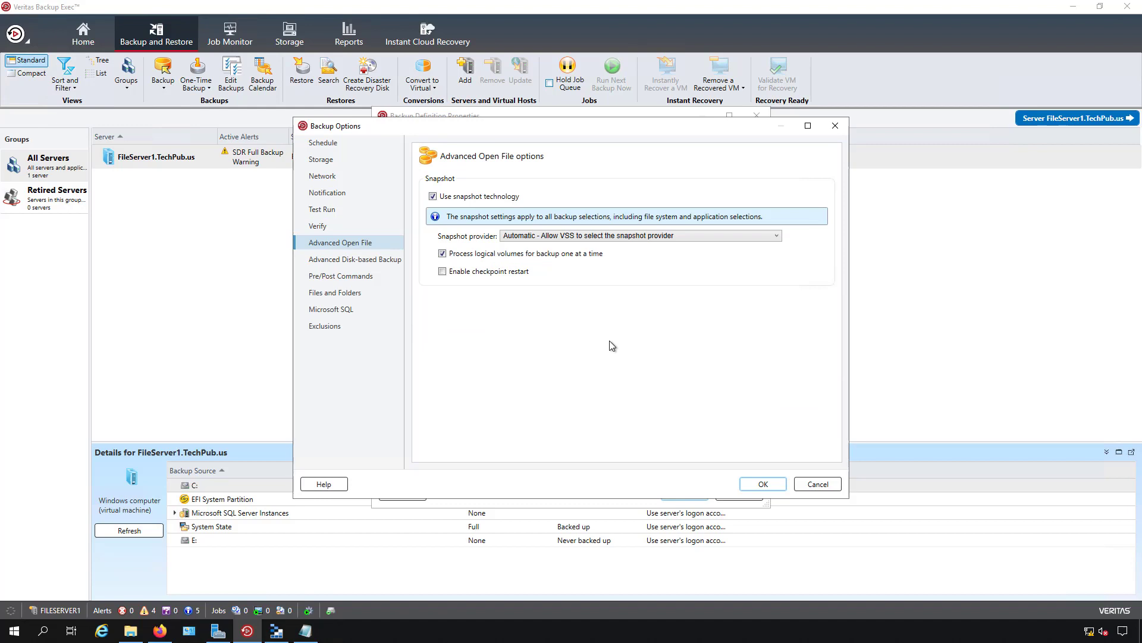
# Step: Check 'Use offhost backup' under Advanced Disk-based Backup, leaving Pre/Post Commands empty
pyautogui.click(388, 262)
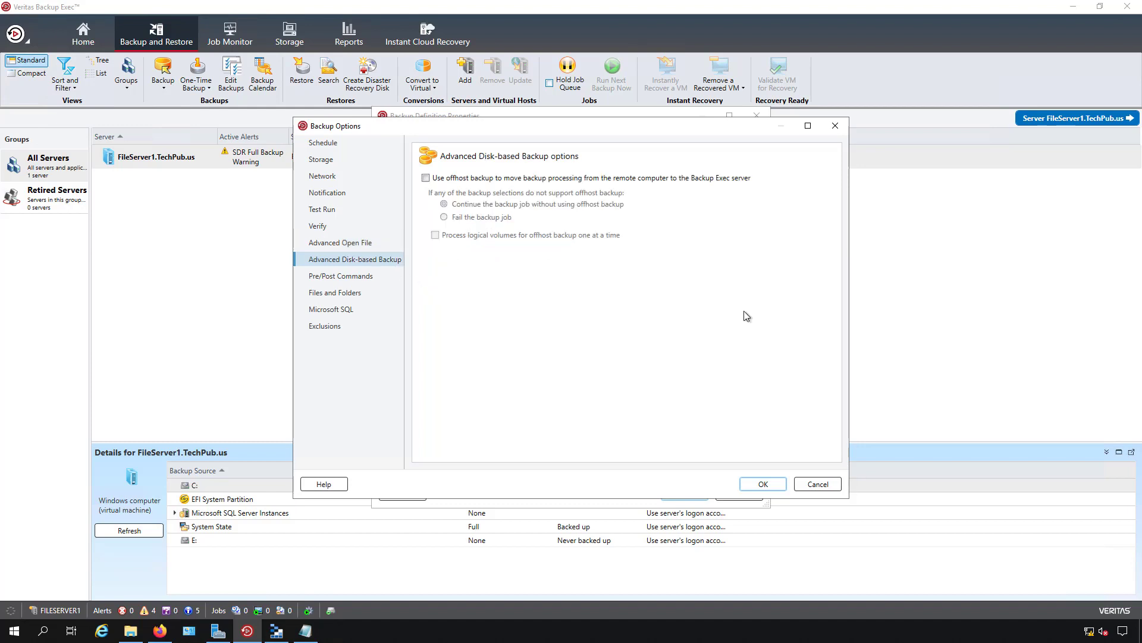
pyautogui.click(425, 178)
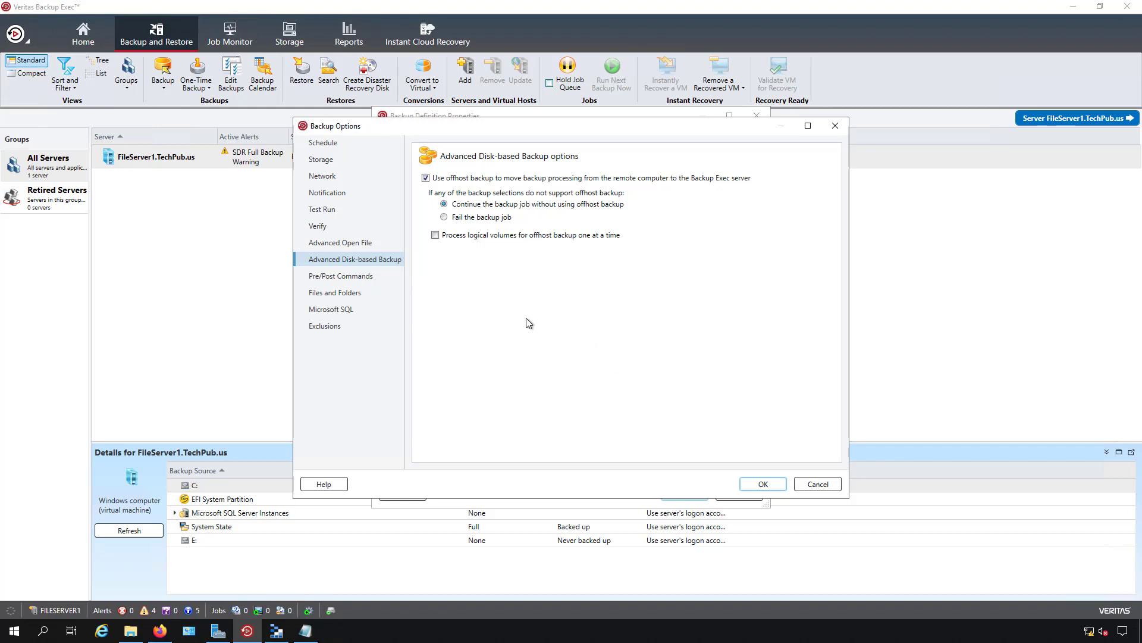
pyautogui.click(362, 280)
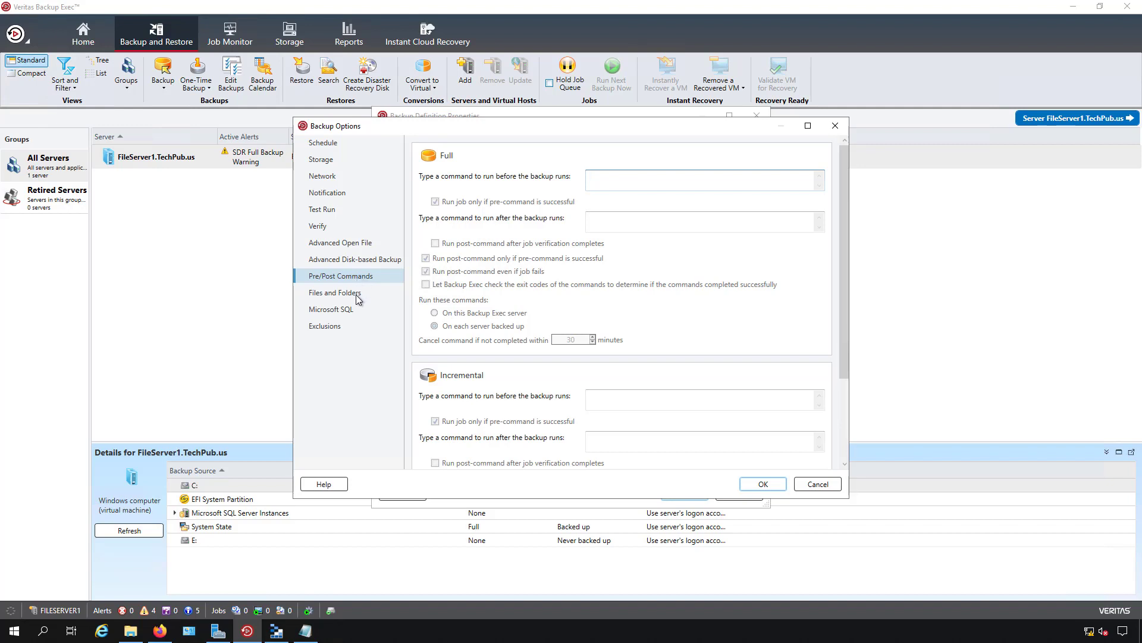
# Step: Scroll through the Files and Folders options unchanged, then show the Microsoft SQL settings
pyautogui.click(357, 294)
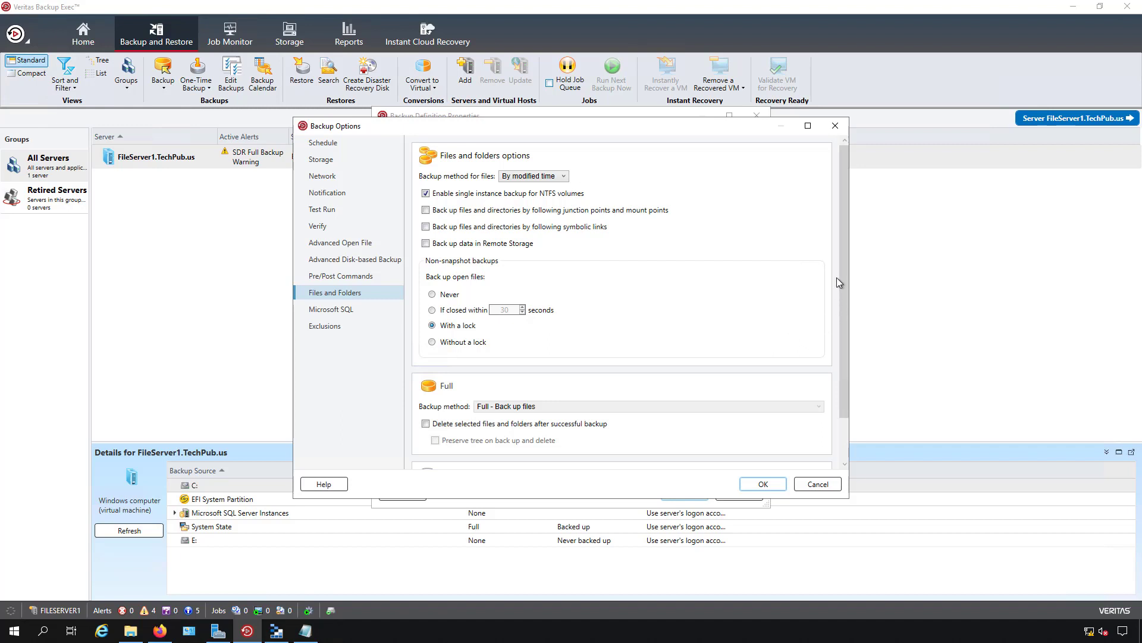
pyautogui.moveTo(845, 267); pyautogui.dragTo(842, 383)
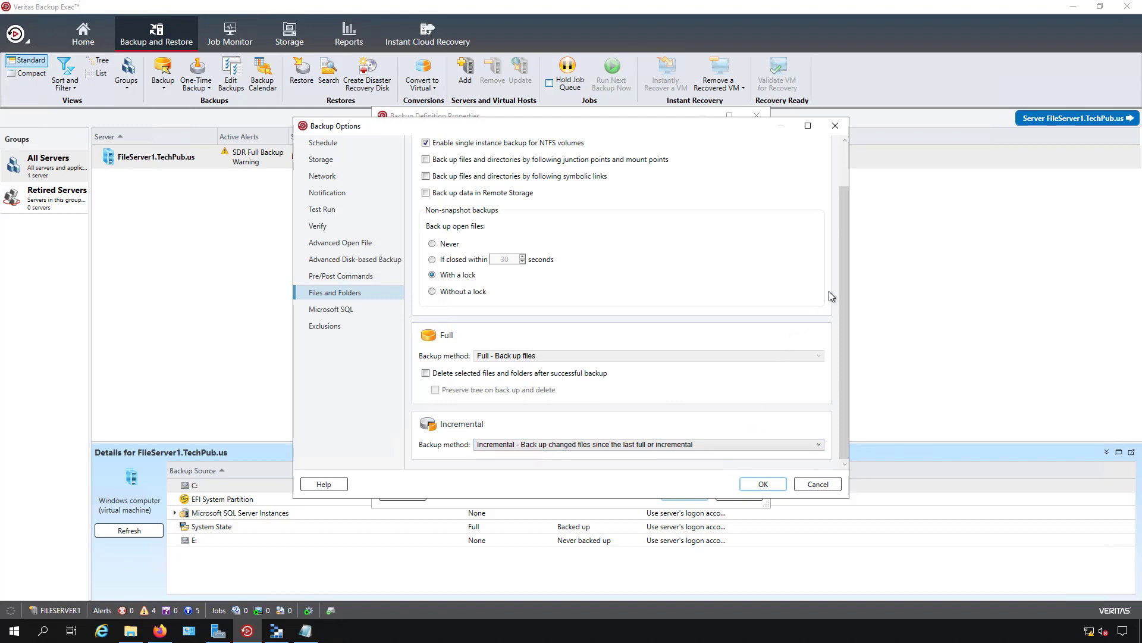
pyautogui.moveTo(845, 259); pyautogui.dragTo(839, 205)
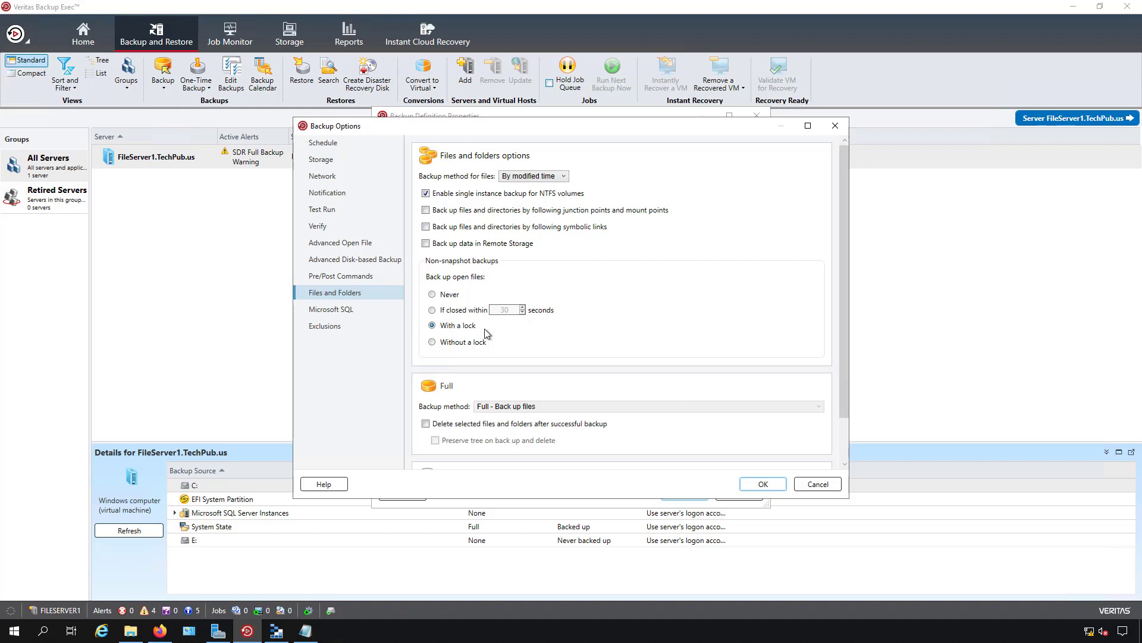
pyautogui.click(353, 309)
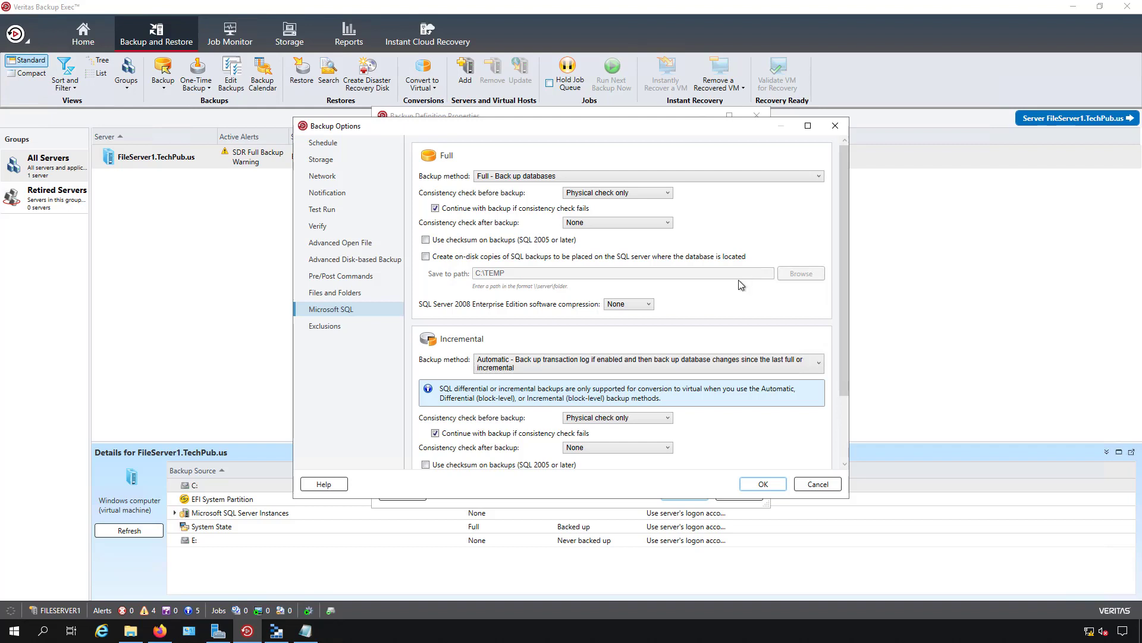
# Step: Start a new file exclusion, toggle the Files dated option, then cancel it
pyautogui.click(329, 326)
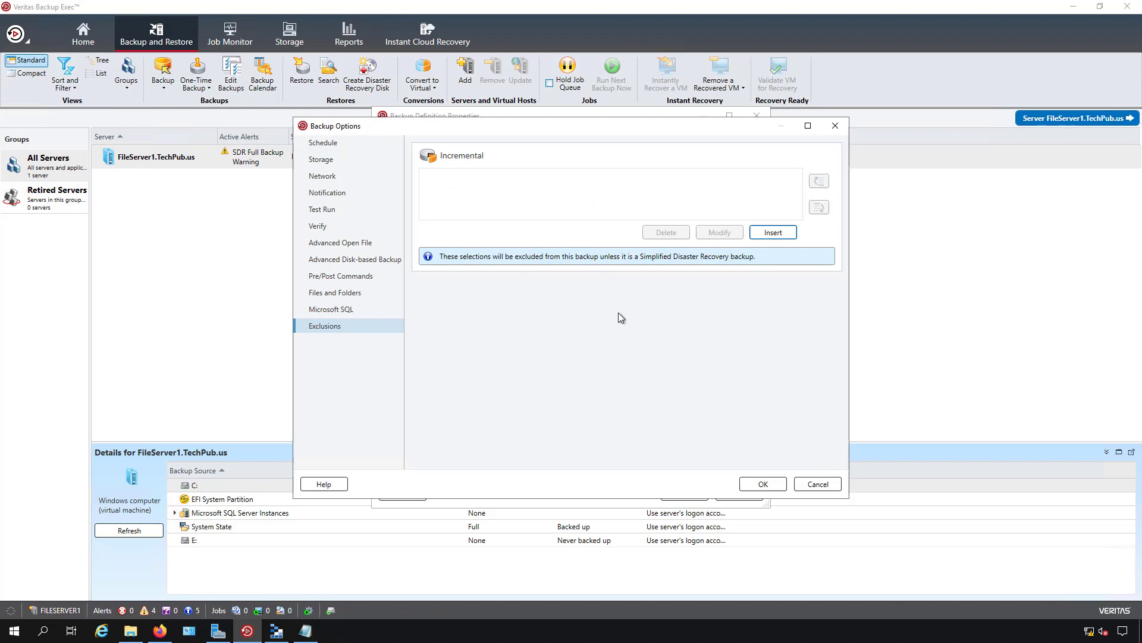
pyautogui.click(772, 233)
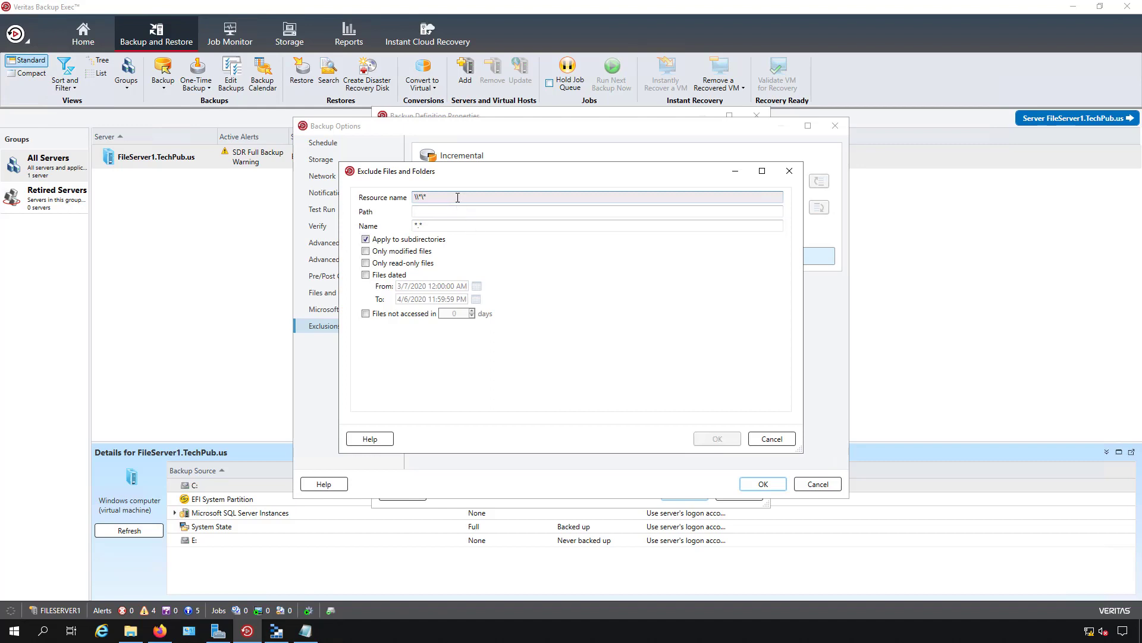
pyautogui.click(463, 227)
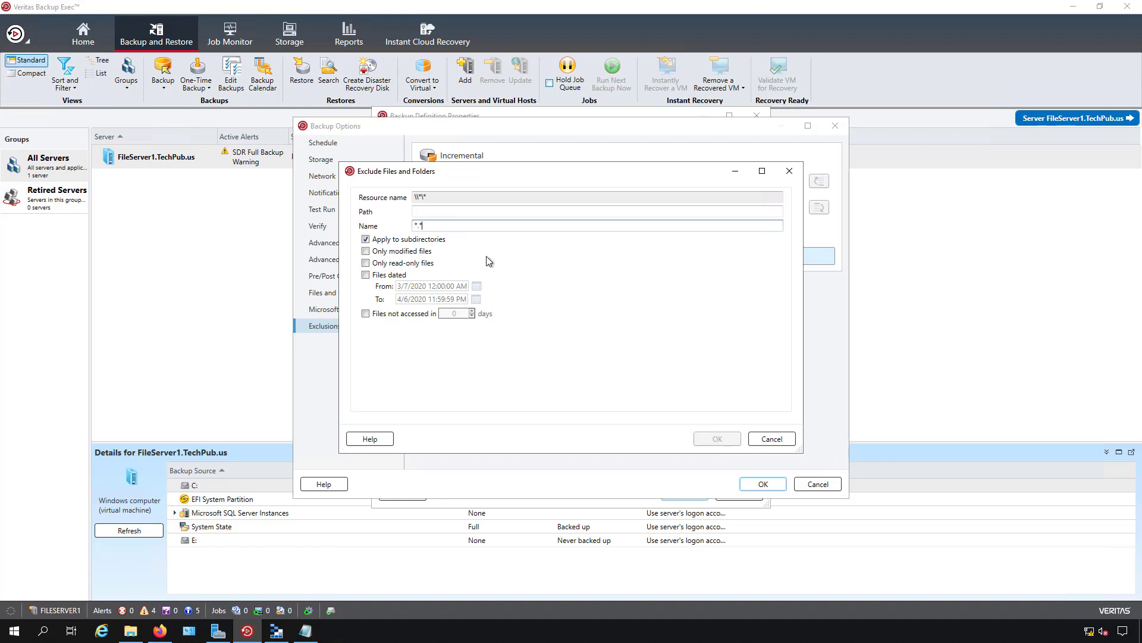
pyautogui.hotkey('shift', 'Tab')
pyautogui.hotkey('shift', 'Tab')
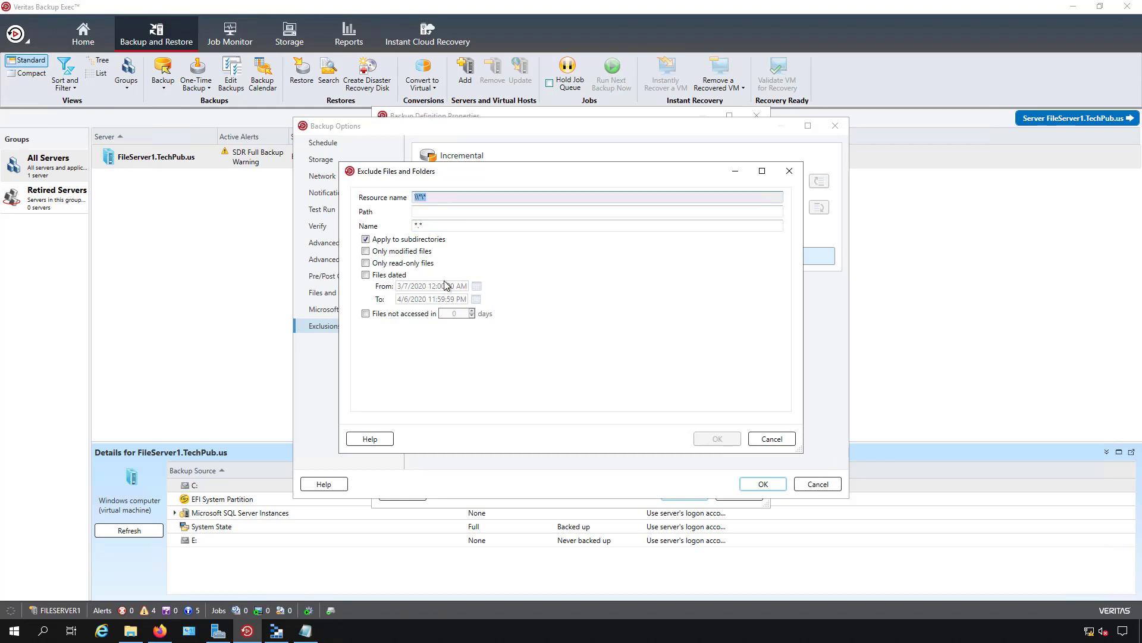
pyautogui.click(441, 211)
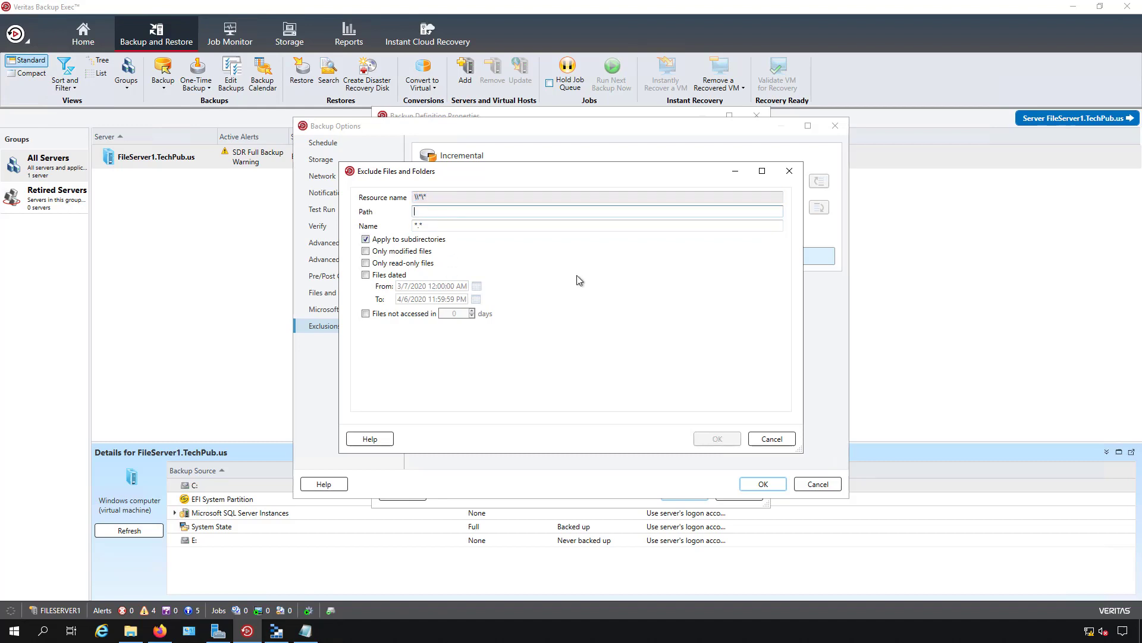
pyautogui.click(474, 226)
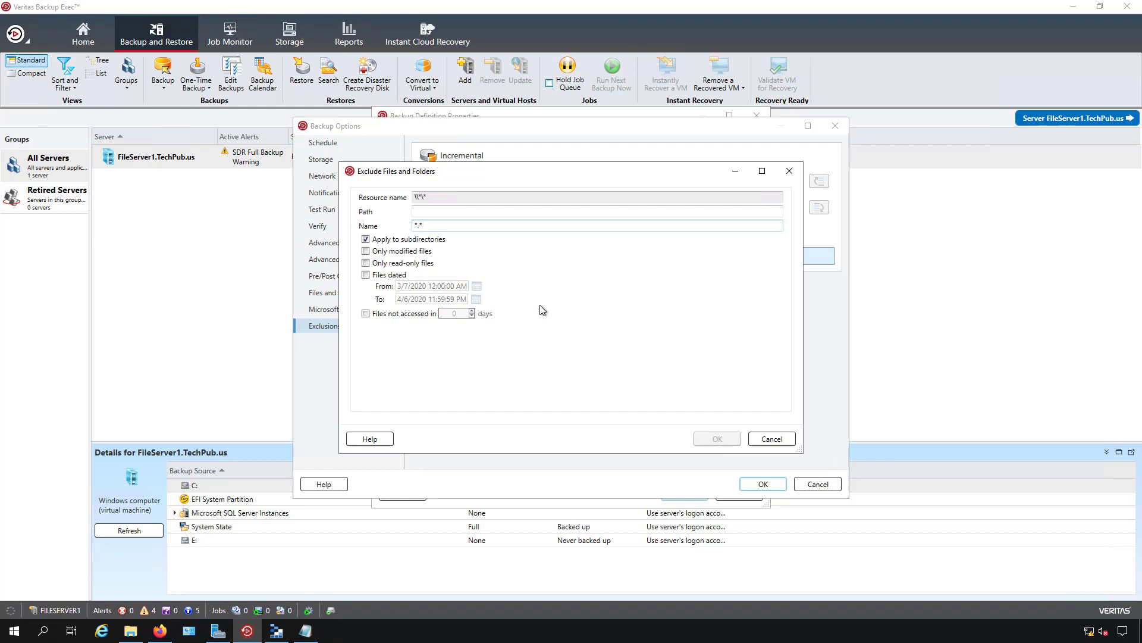
pyautogui.click(365, 275)
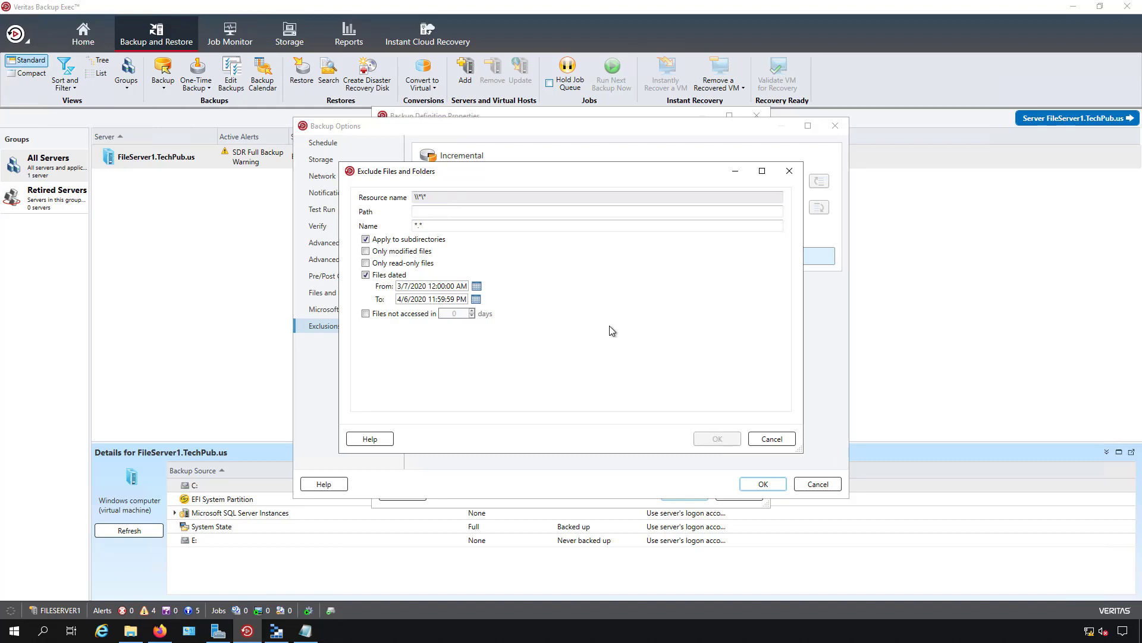
pyautogui.click(366, 274)
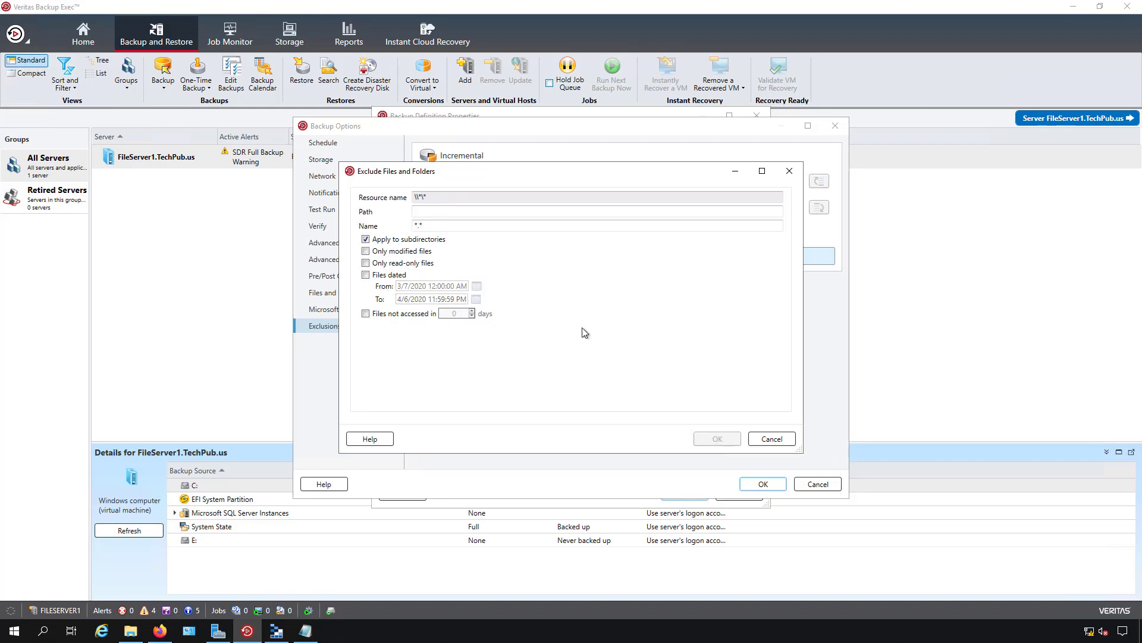
pyautogui.click(768, 439)
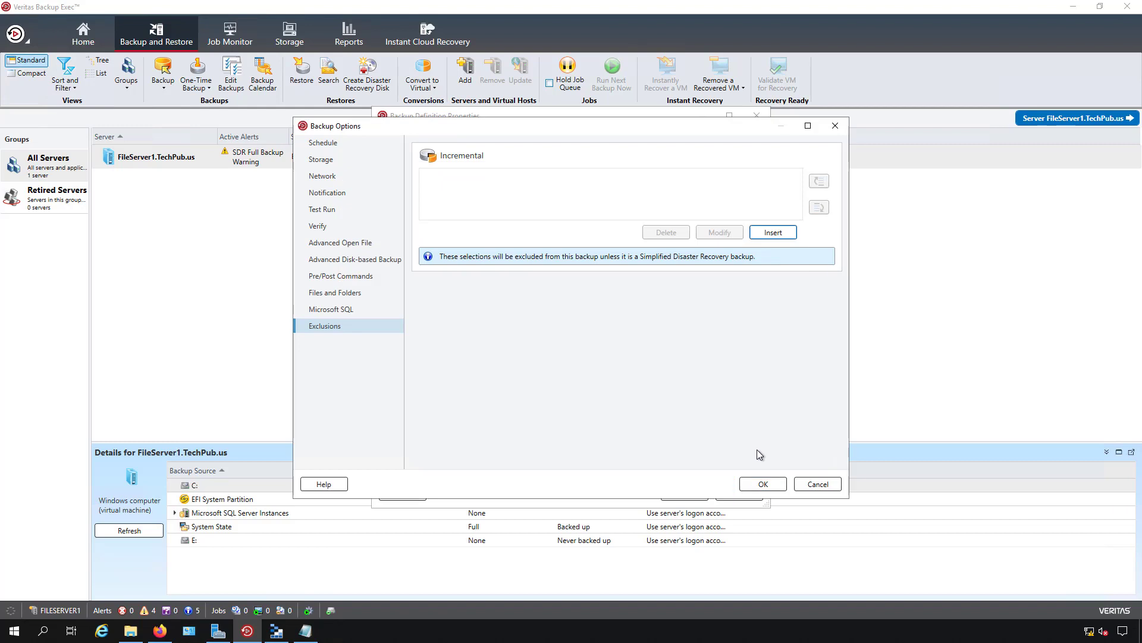
# Step: Save the FileServer1 backup and review its scheduled Full (4/10/2020) and Incremental (4/13/2020) jobs in Job Monitor
pyautogui.click(763, 484)
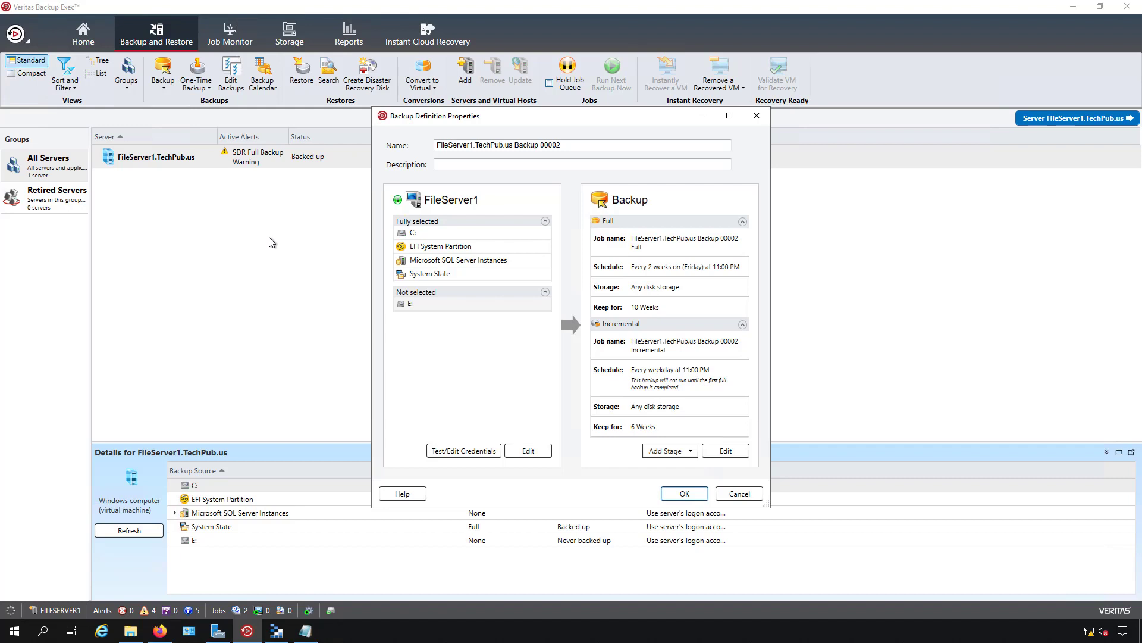
pyautogui.click(229, 37)
pyautogui.click(8, 152)
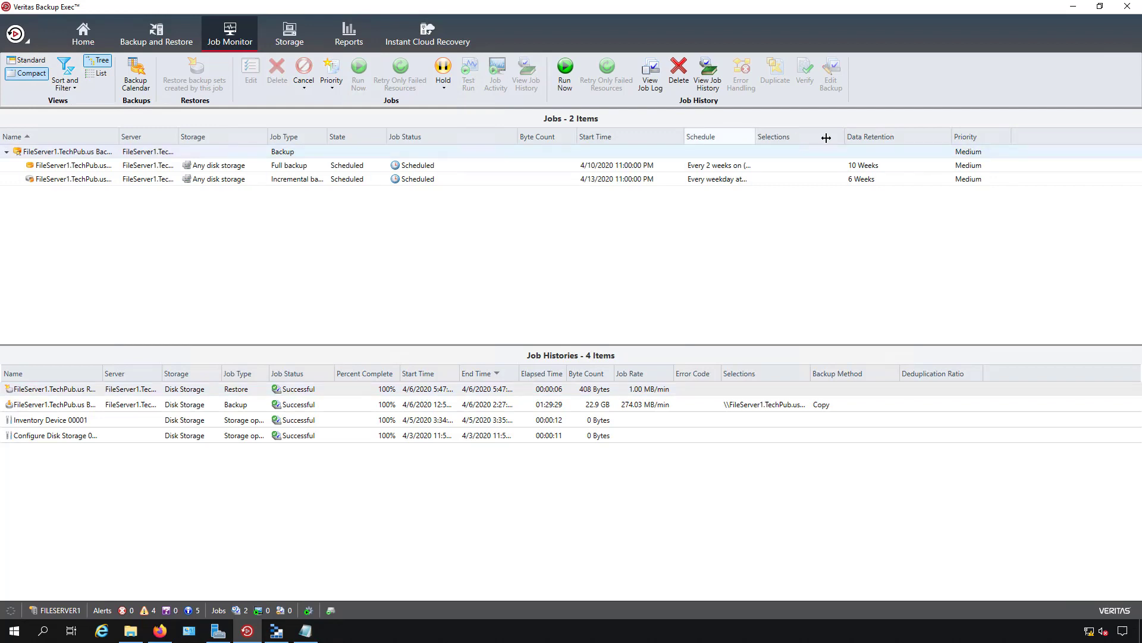
pyautogui.moveTo(755, 137); pyautogui.dragTo(843, 137)
pyautogui.click(214, 181)
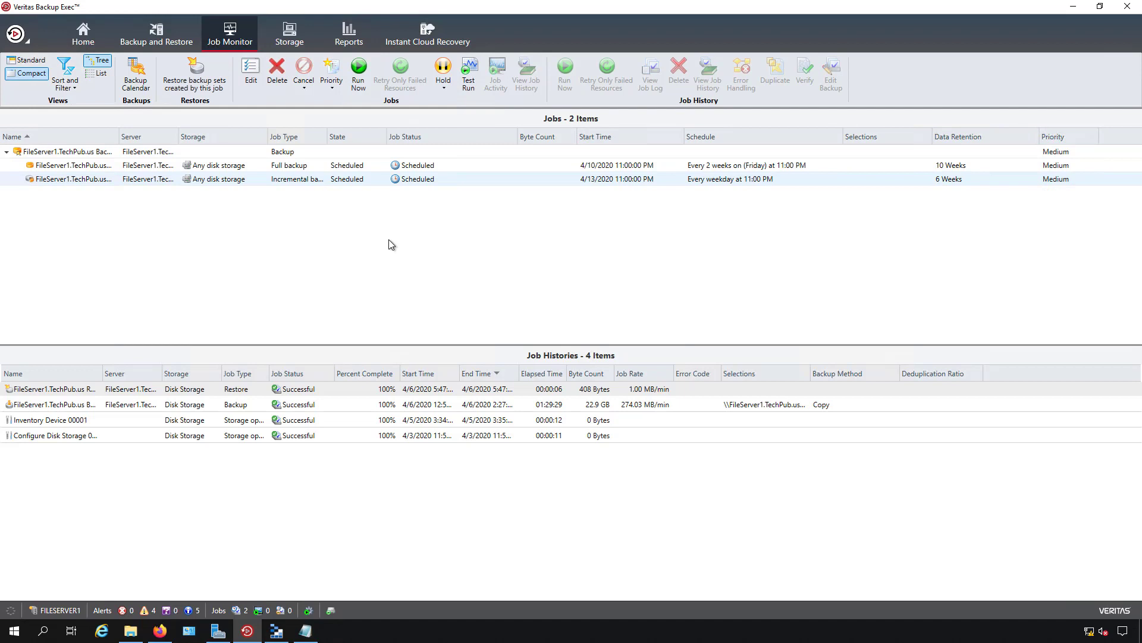